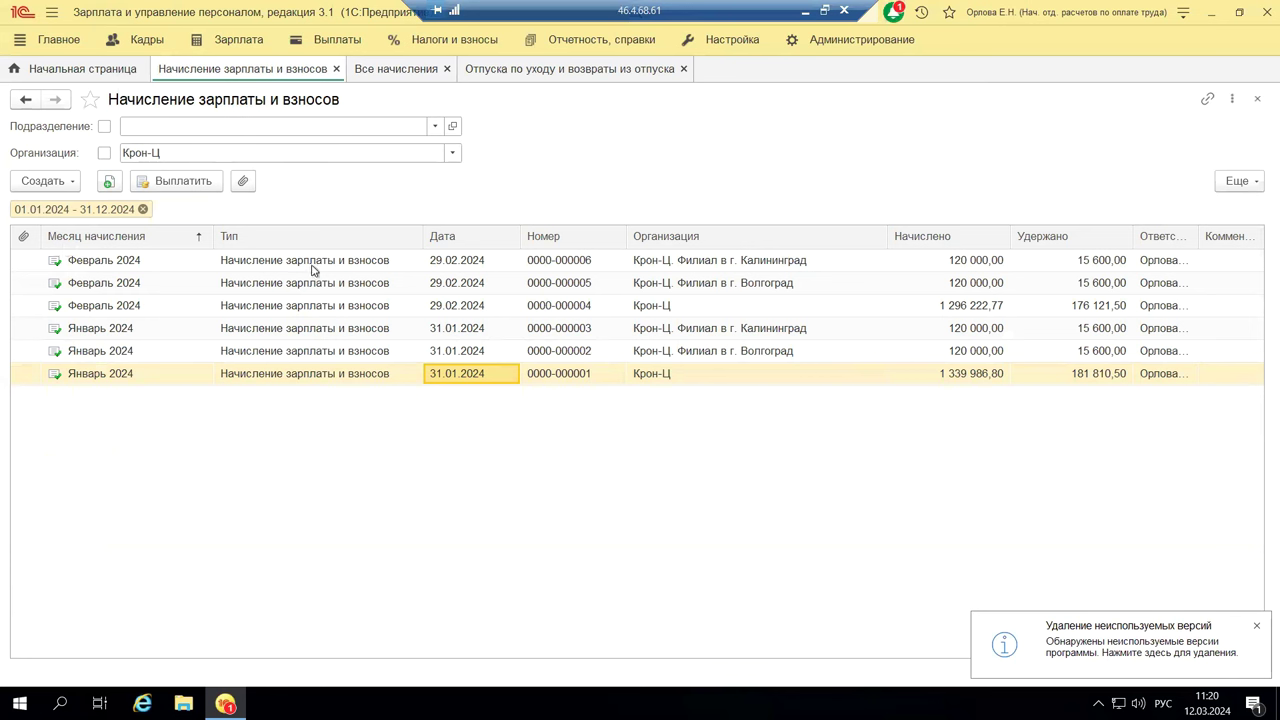
Step: Close the list of Начисление зарплаты и взносов documents and bring up the Все начисления list
{"action": "left_click", "coordinate": [47, 182]}
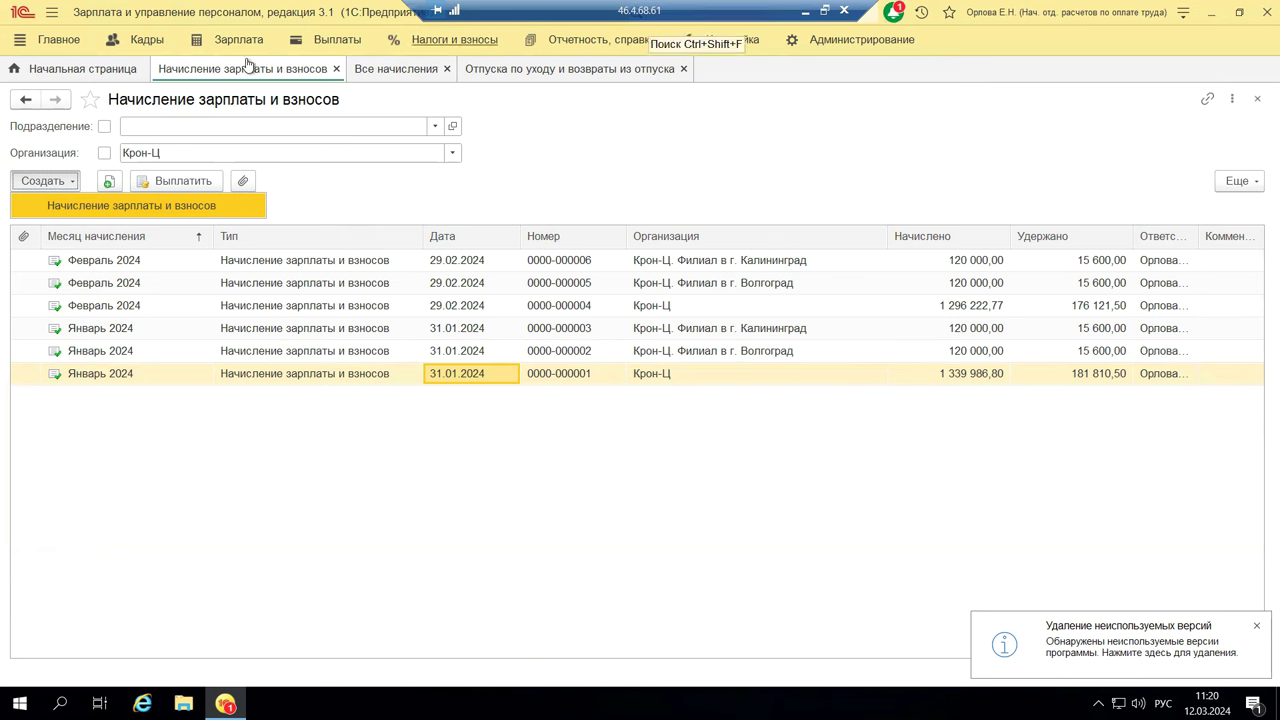
{"action": "left_click", "coordinate": [337, 70]}
{"action": "left_click", "coordinate": [337, 69]}
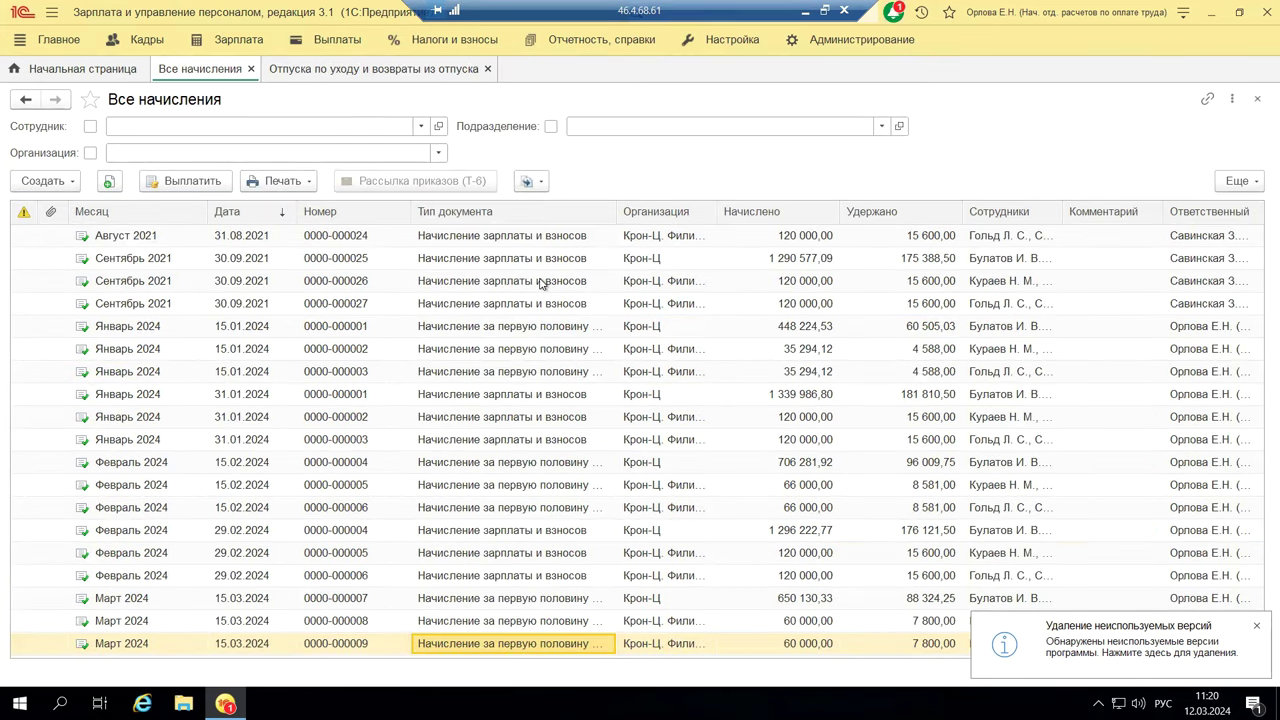
{"action": "left_click", "coordinate": [237, 43]}
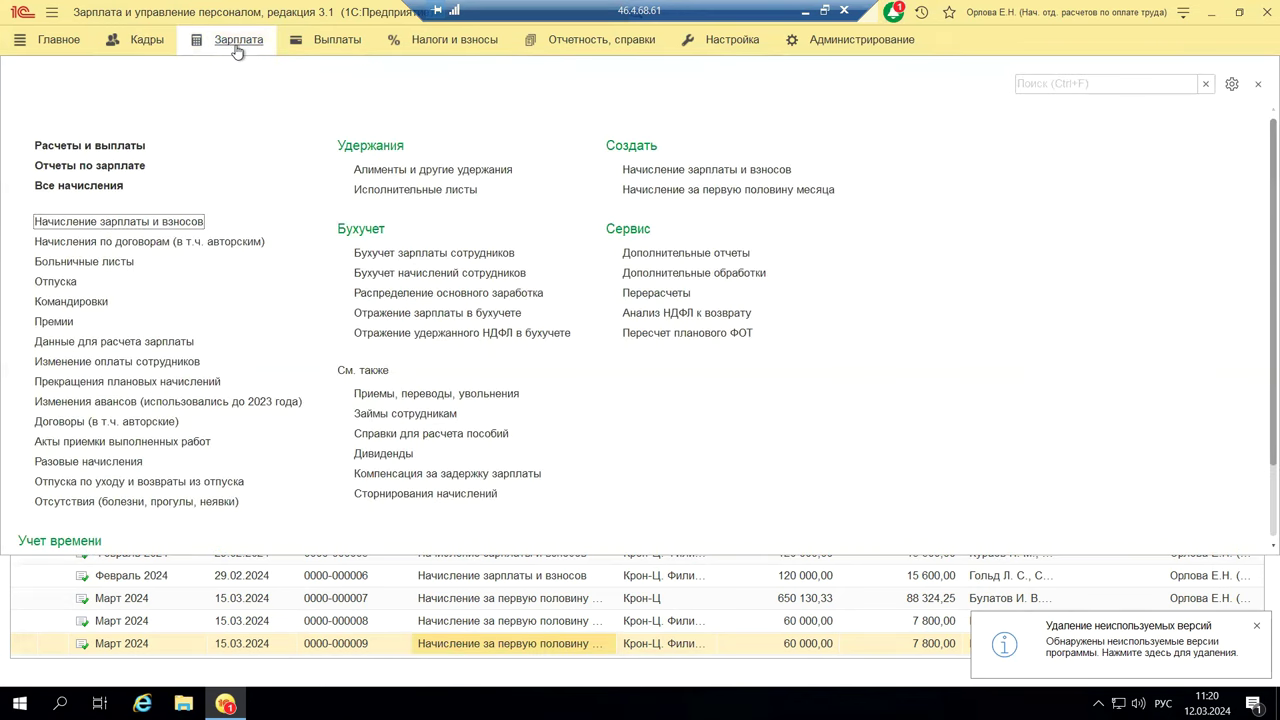
{"action": "left_click", "coordinate": [79, 186]}
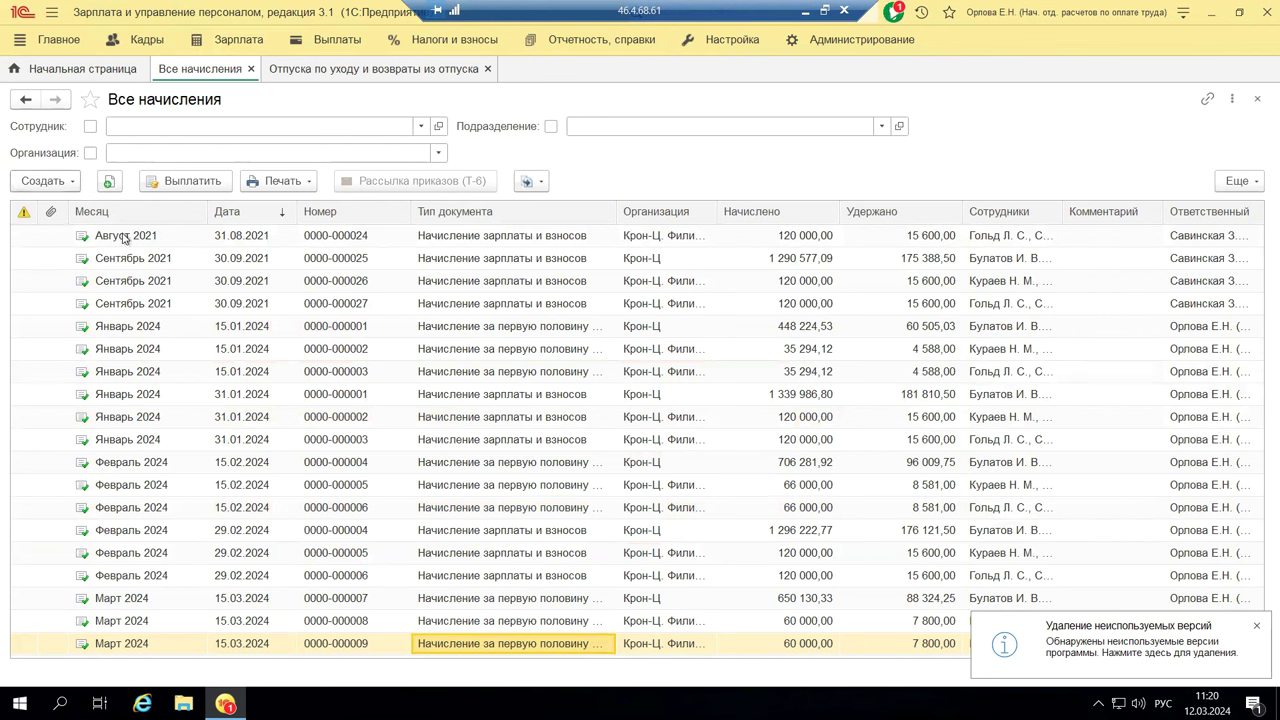
Step: Check which document types can be created from the Все начисления list
{"action": "left_click", "coordinate": [40, 189]}
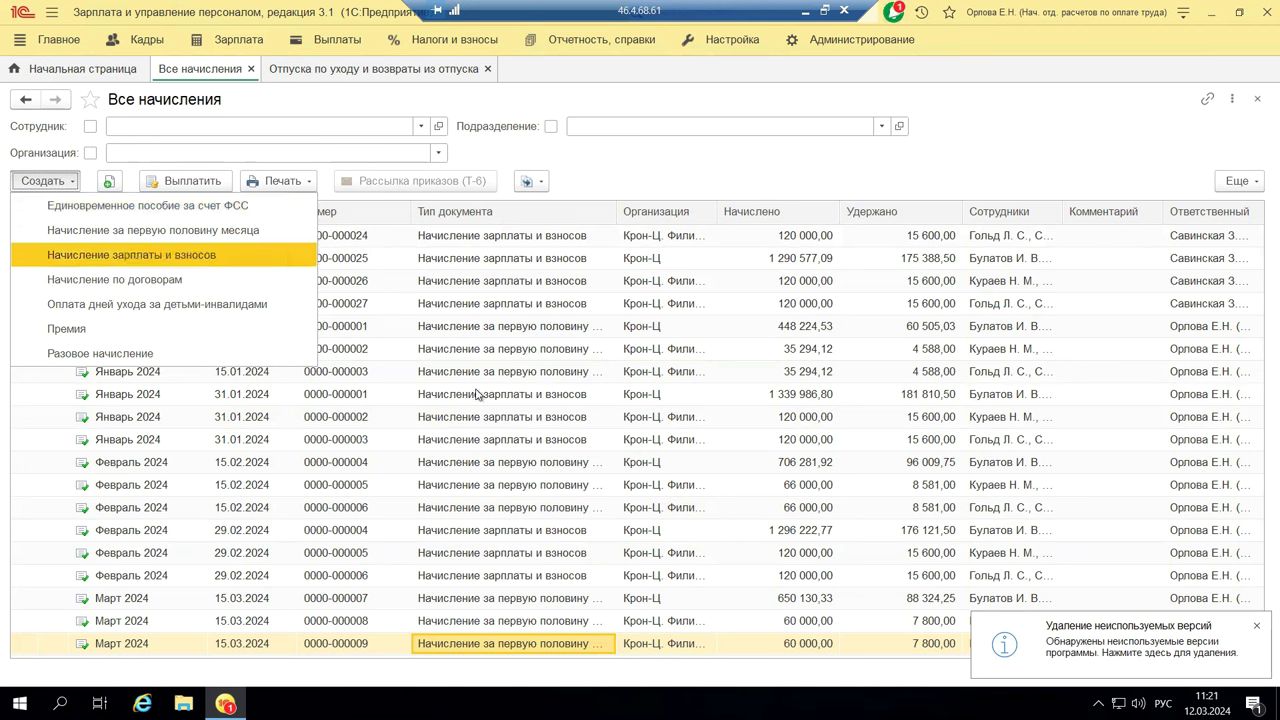
{"action": "left_click", "coordinate": [254, 578]}
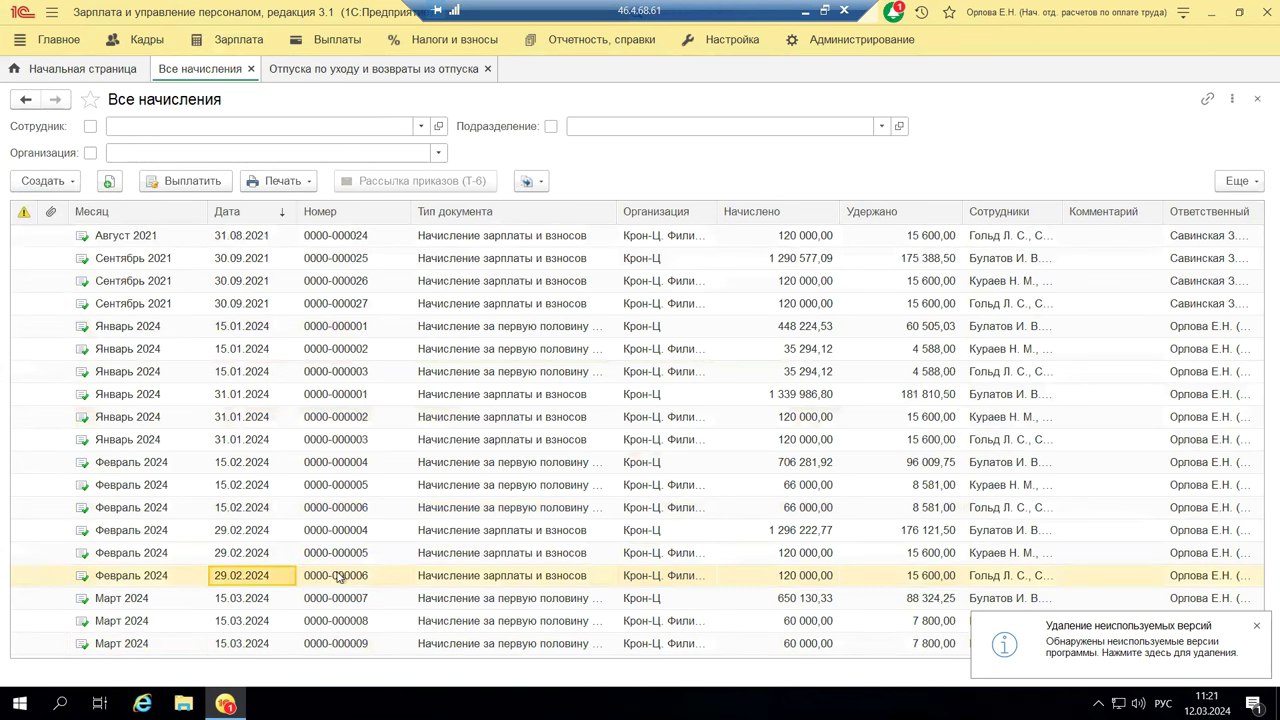
{"action": "left_click", "coordinate": [542, 646]}
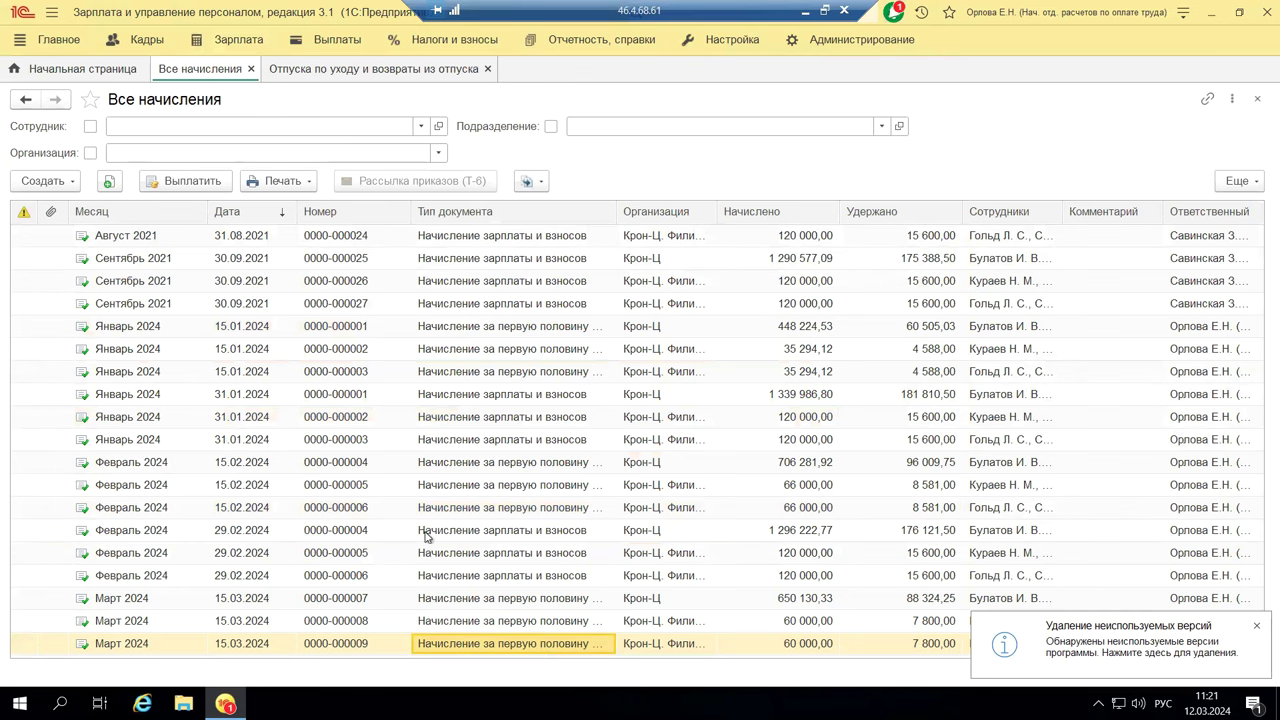
Step: Open the March 2024 first-half accrual for head organization Крон-Ц and view the calendar for its calculation cut-off date
{"action": "double_click", "coordinate": [572, 598]}
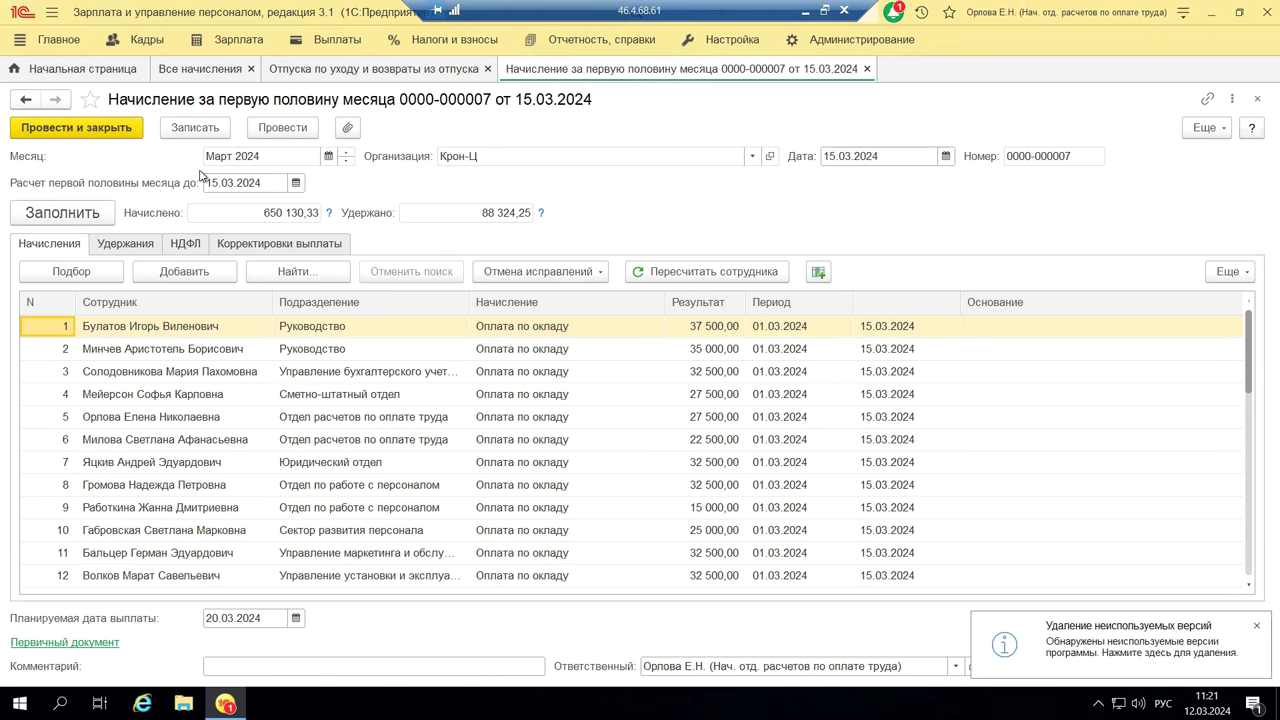
{"action": "left_click", "coordinate": [303, 185]}
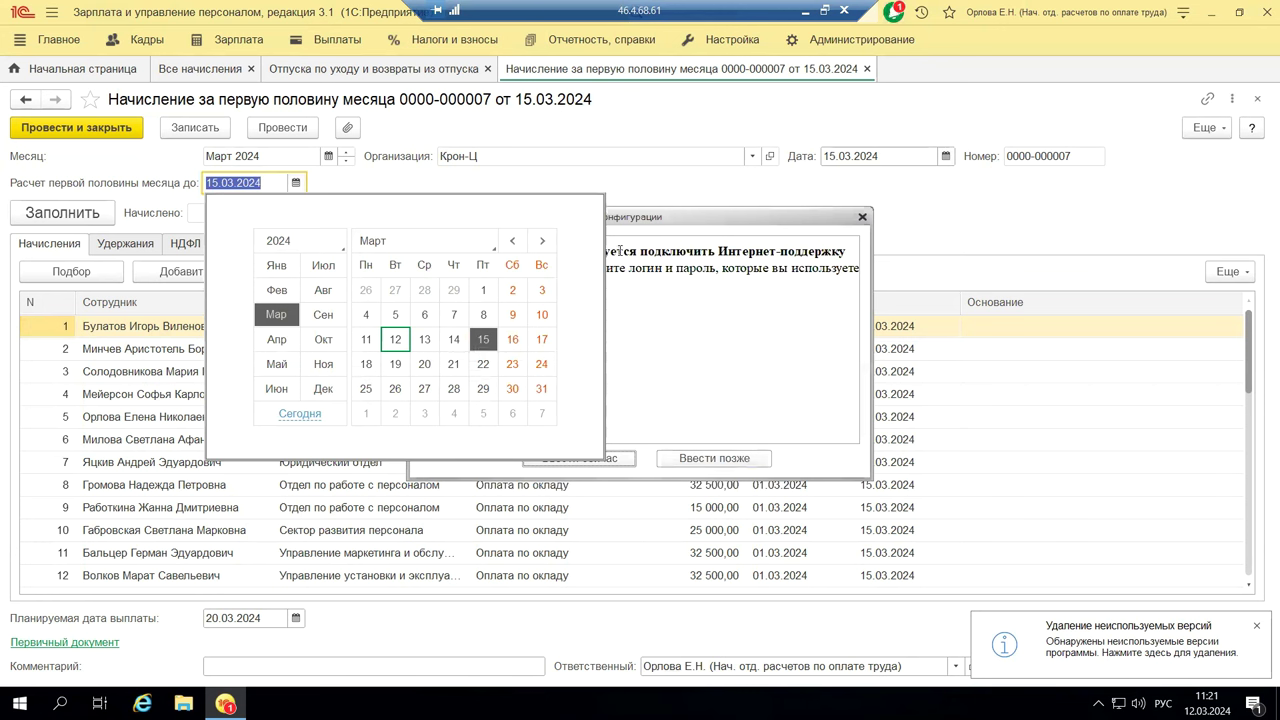
{"action": "left_click", "coordinate": [861, 216]}
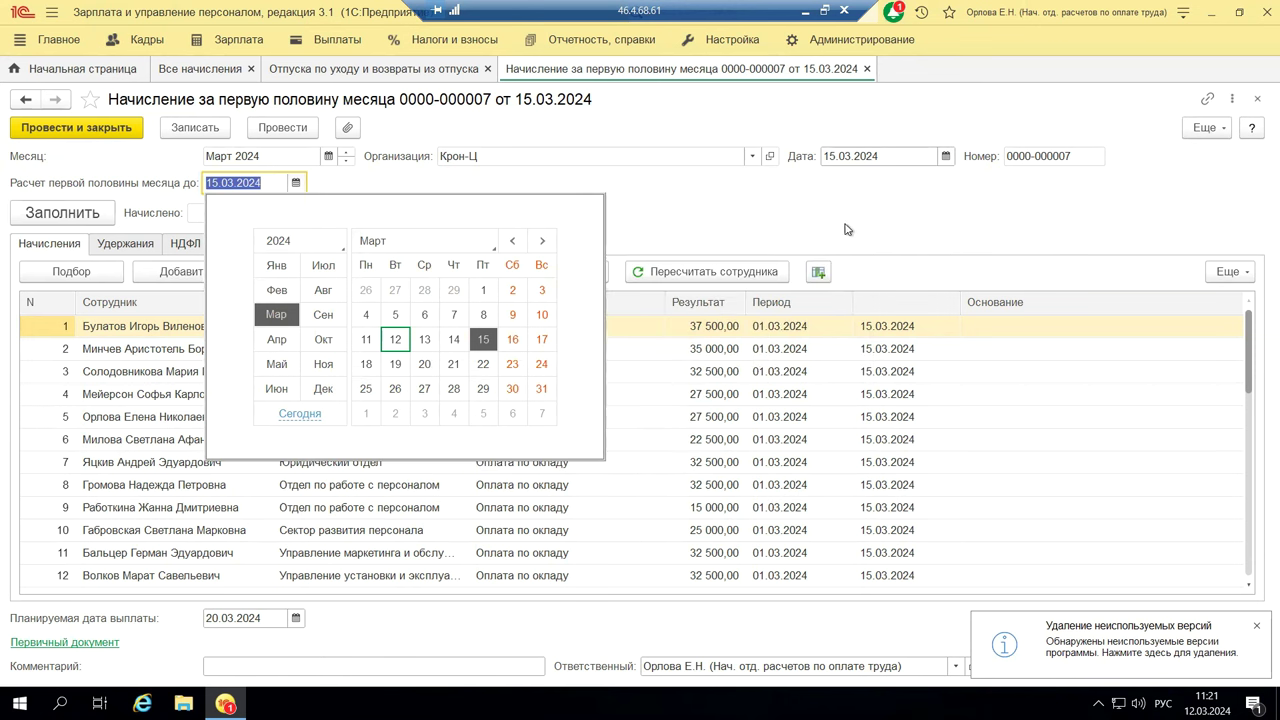
{"action": "left_click", "coordinate": [878, 267]}
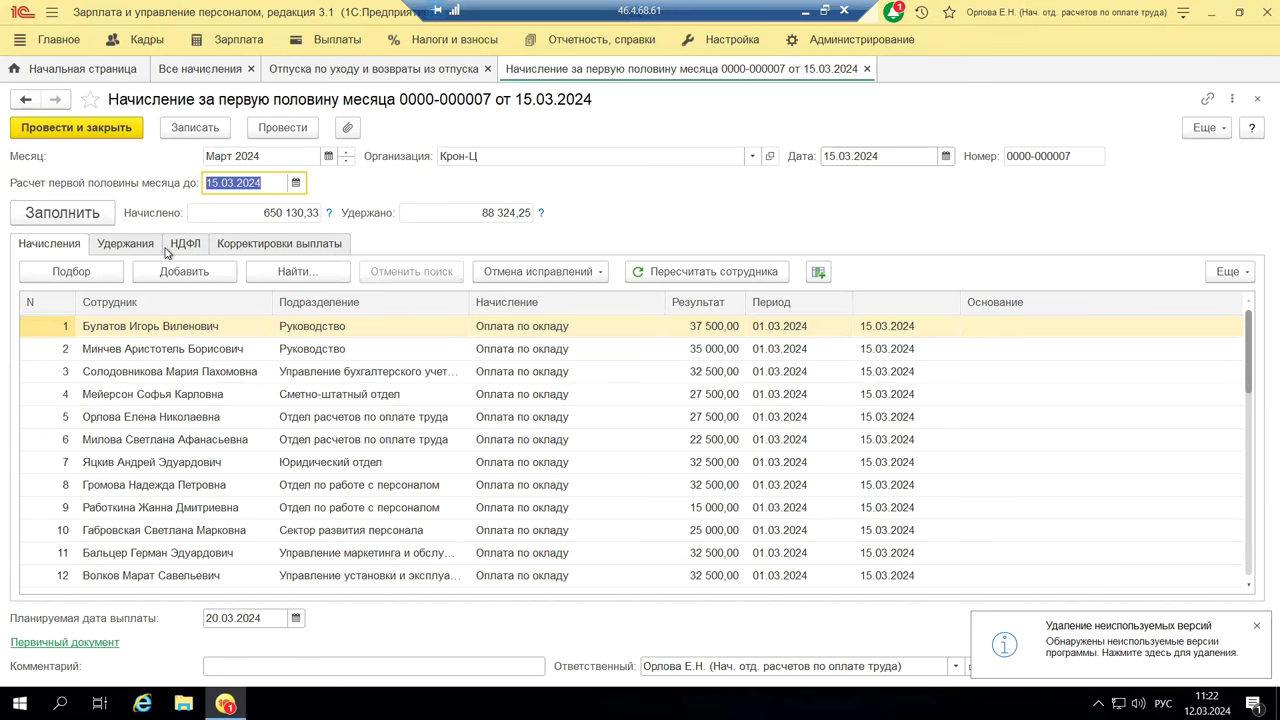
Step: Review the deductions and personal income tax (НДФЛ) in the first-half accrual, dismiss the Internet-support request and close the document
{"action": "left_click", "coordinate": [113, 248]}
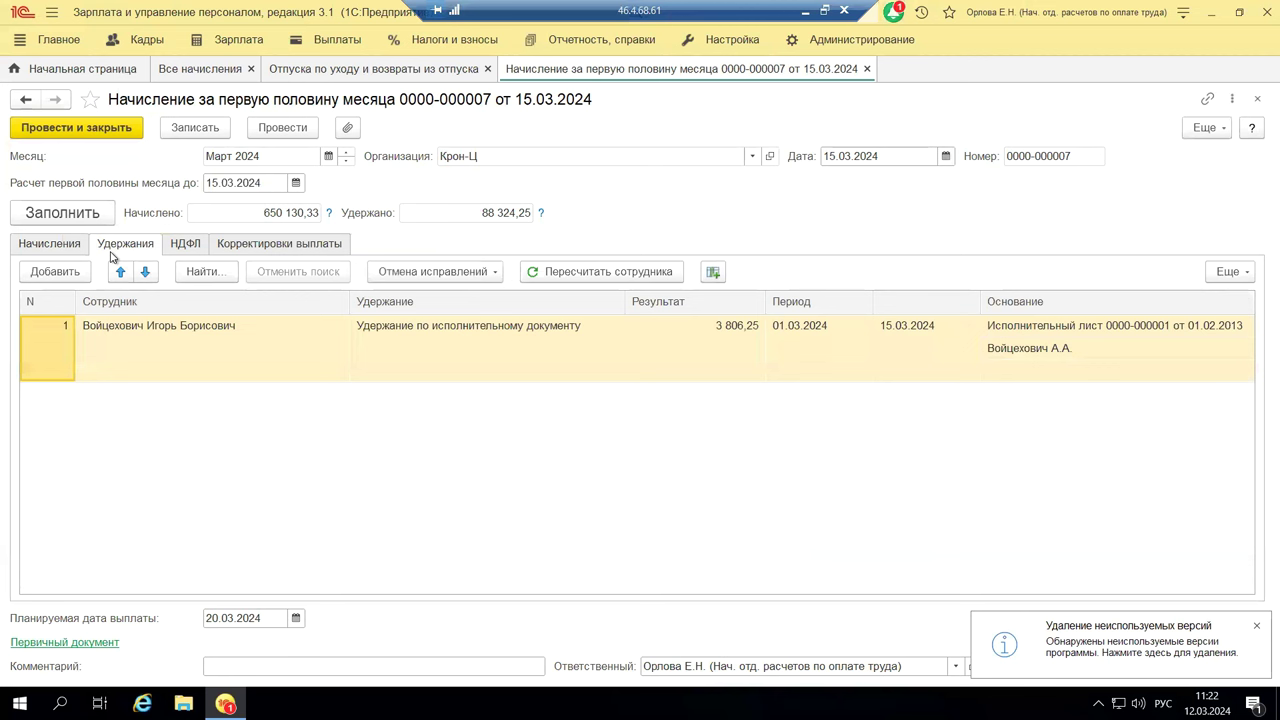
{"action": "left_click", "coordinate": [541, 362]}
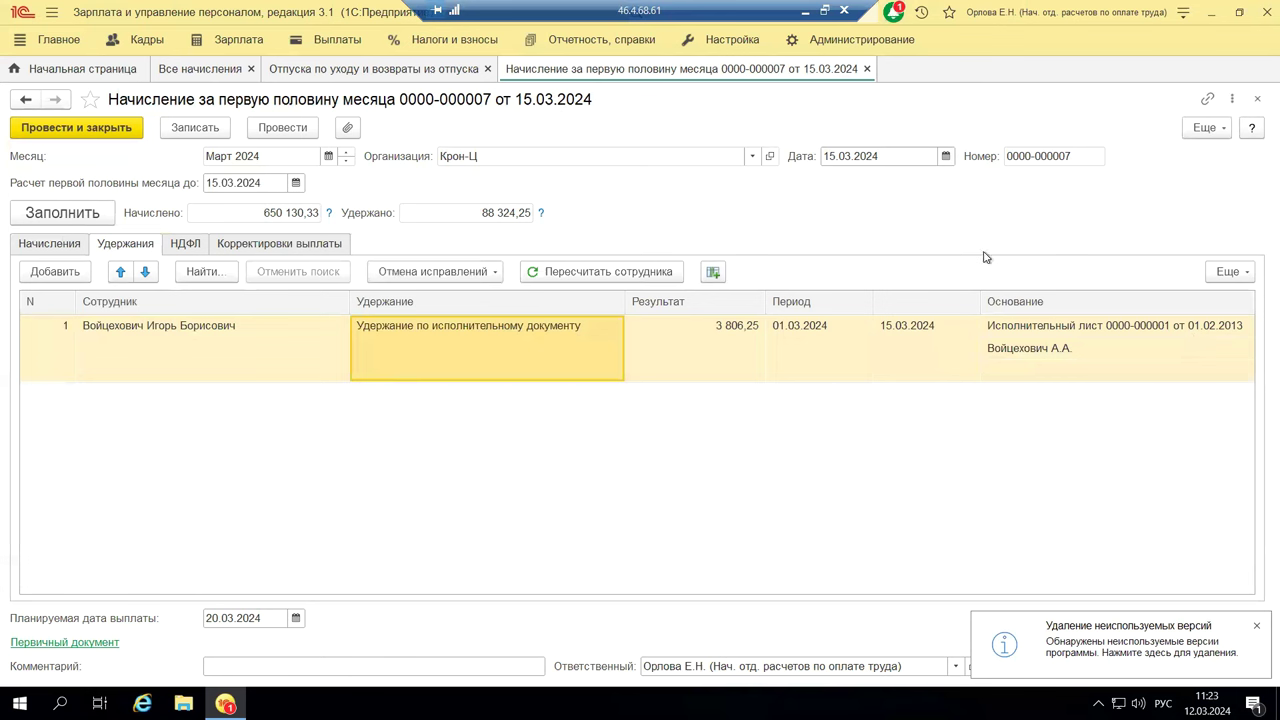
{"action": "left_click", "coordinate": [186, 245]}
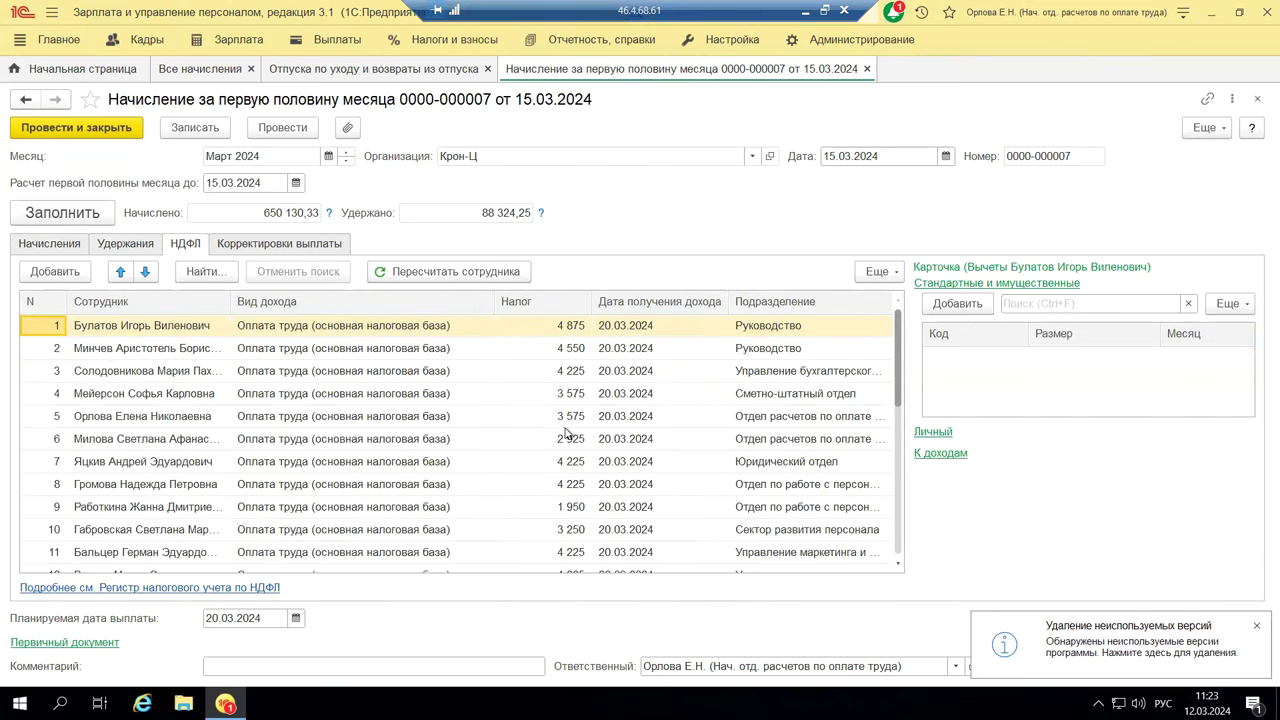
{"action": "left_click", "coordinate": [573, 570]}
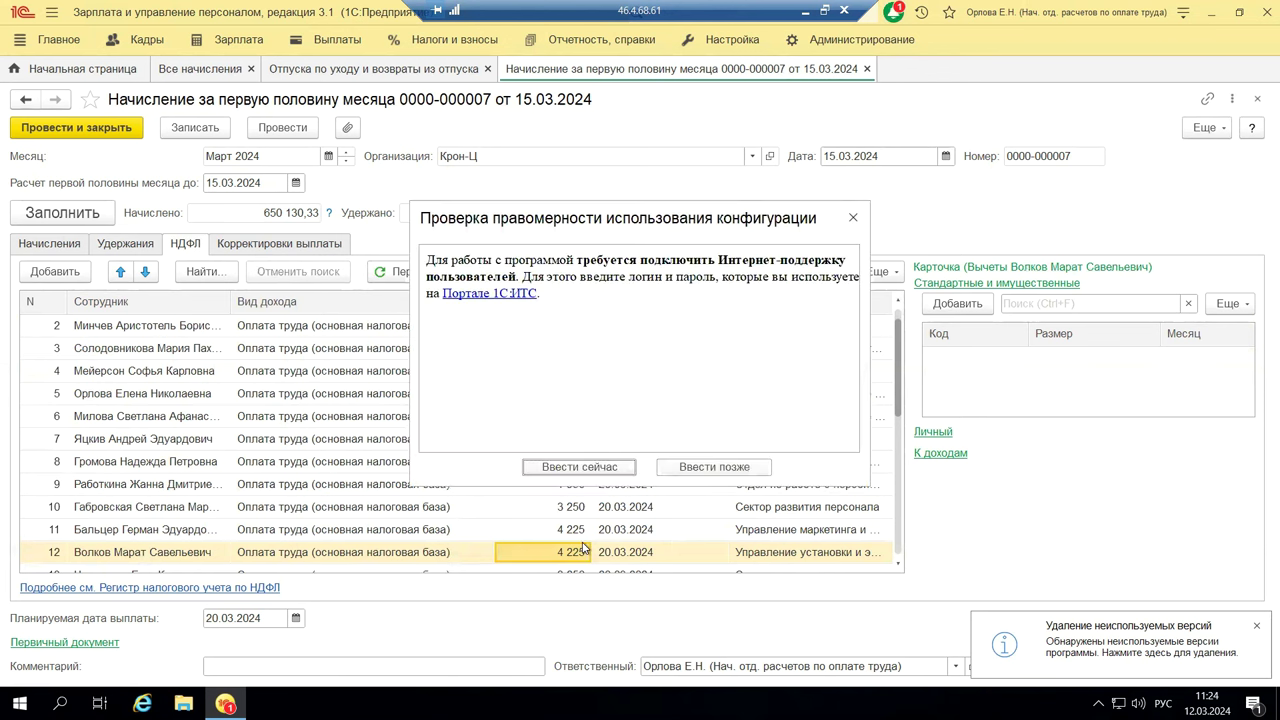
{"action": "left_click", "coordinate": [852, 219]}
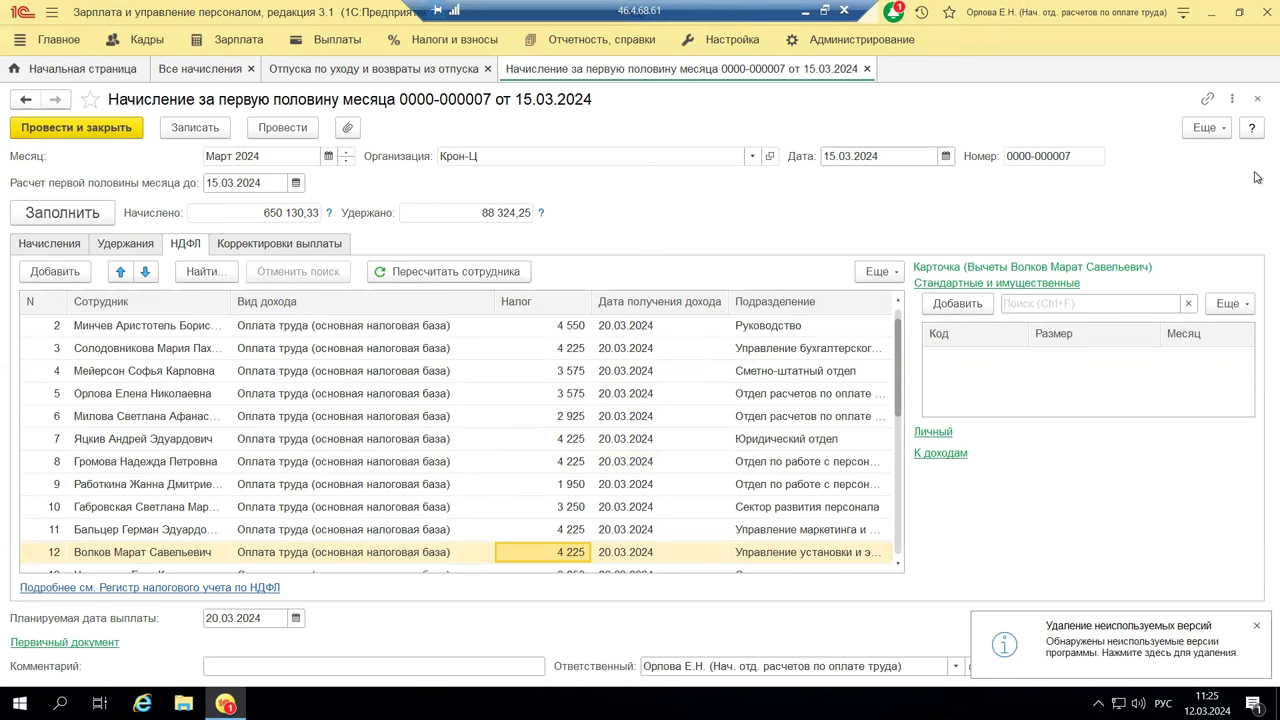
{"action": "left_click", "coordinate": [1259, 102]}
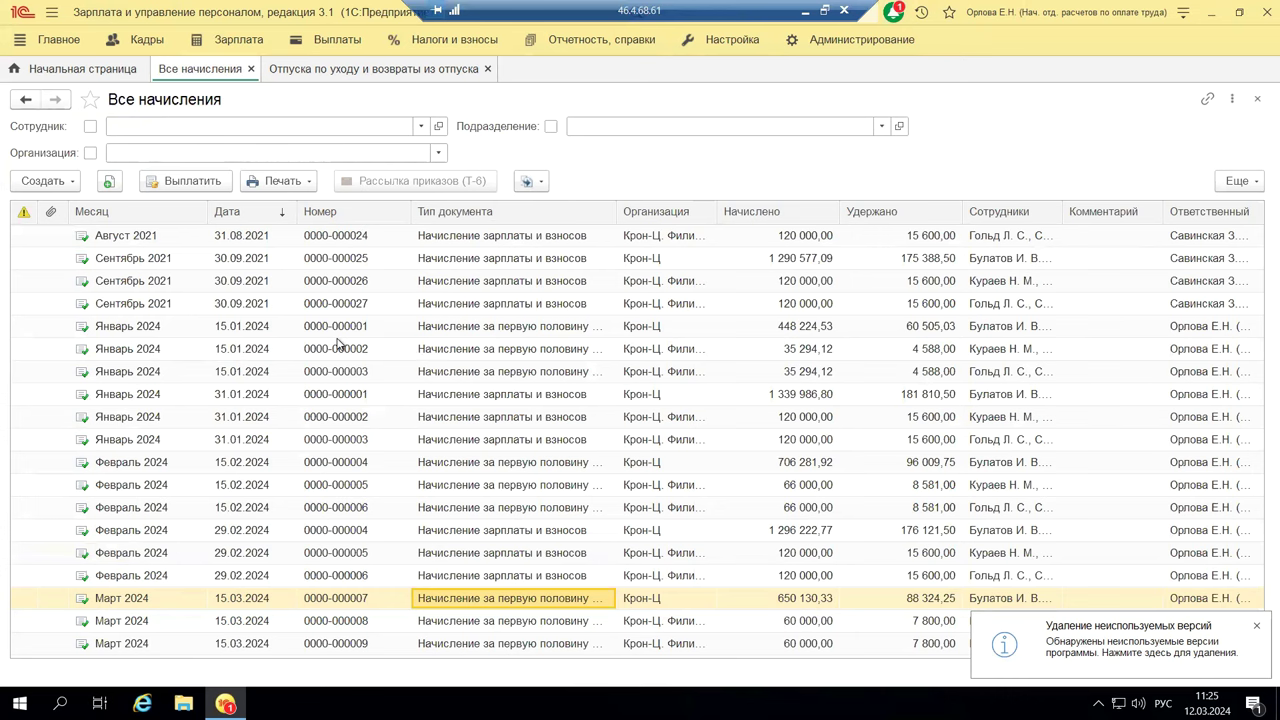
Step: Open the January 2024 Начисление зарплаты и взносов document for head organization Крон-Ц, review its accruals and close it
{"action": "left_click", "coordinate": [244, 42]}
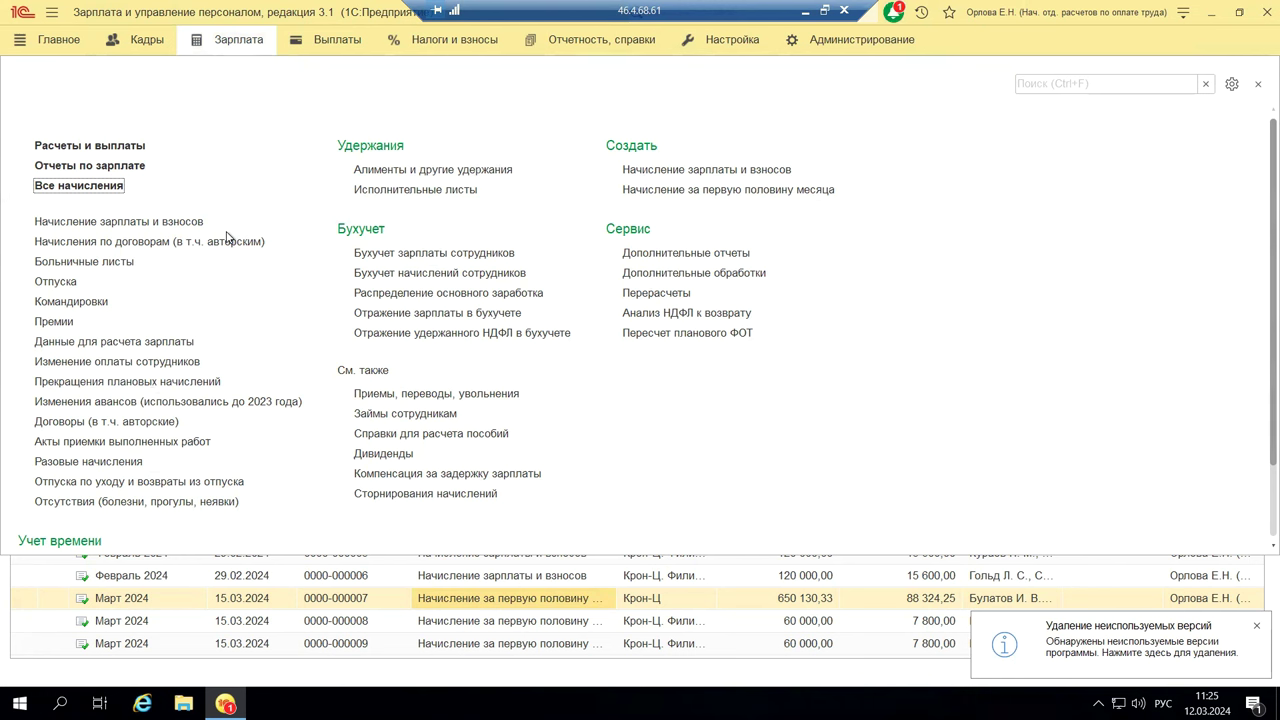
{"action": "left_click", "coordinate": [35, 228]}
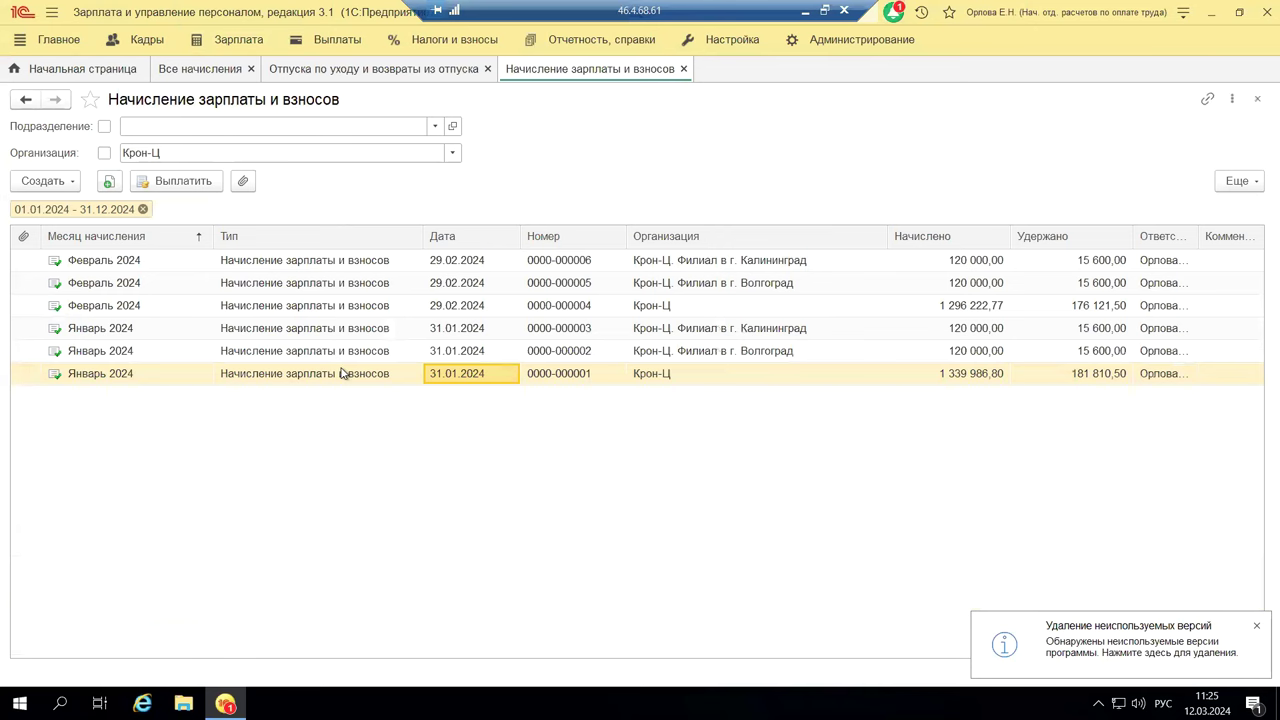
{"action": "double_click", "coordinate": [341, 375]}
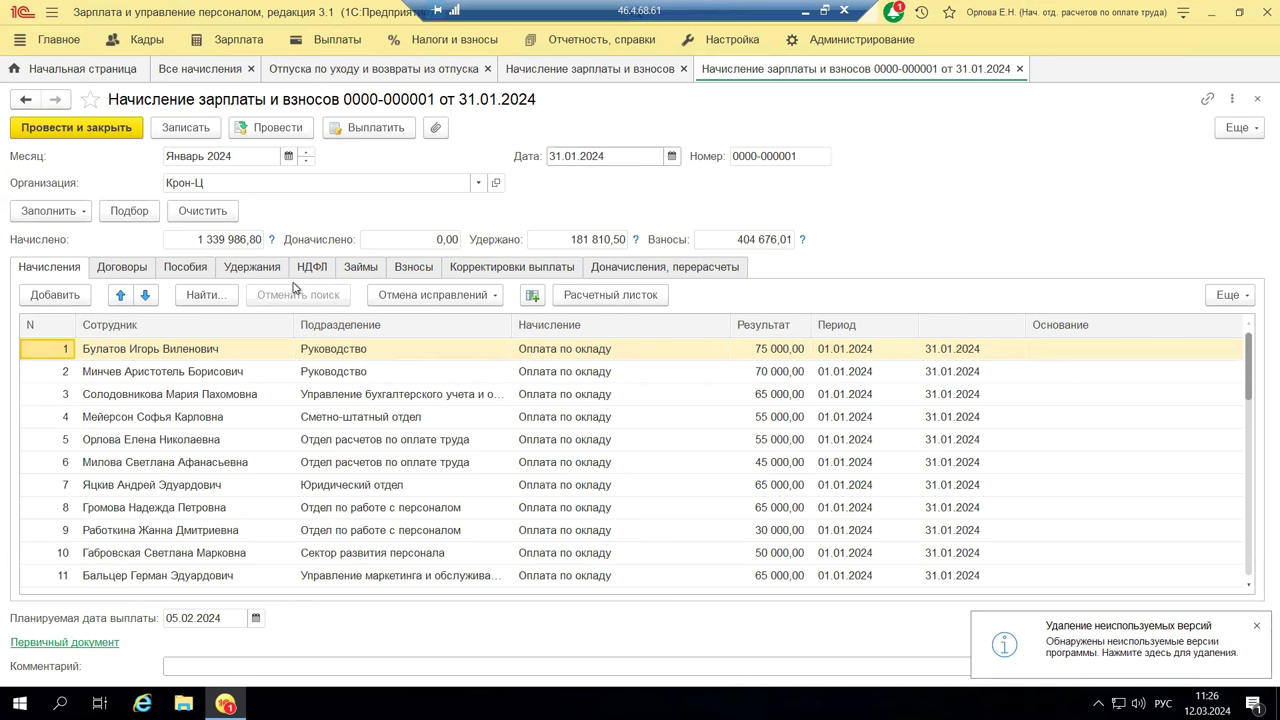
{"action": "left_click", "coordinate": [1256, 99]}
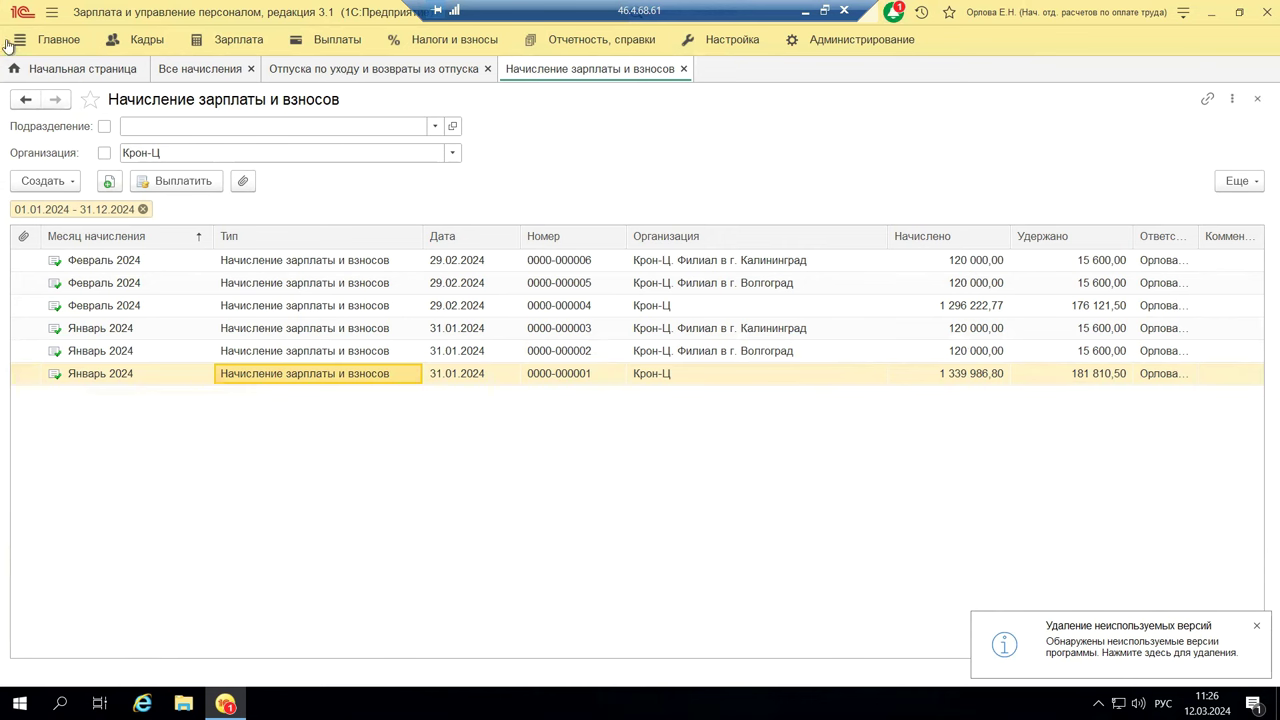
Step: Switch to the PowerPoint presentation and show slide 9 on calculating vacation pay in 2024
{"action": "left_click", "coordinate": [238, 40]}
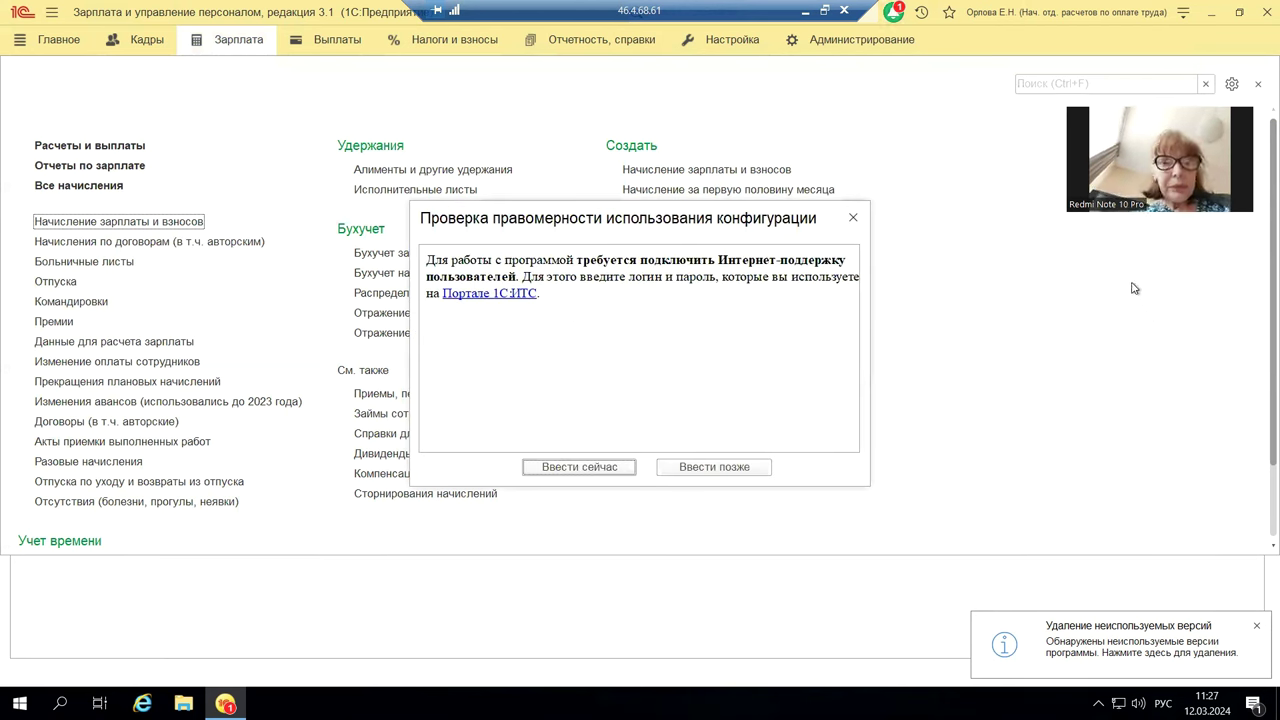
{"action": "left_click", "coordinate": [853, 219]}
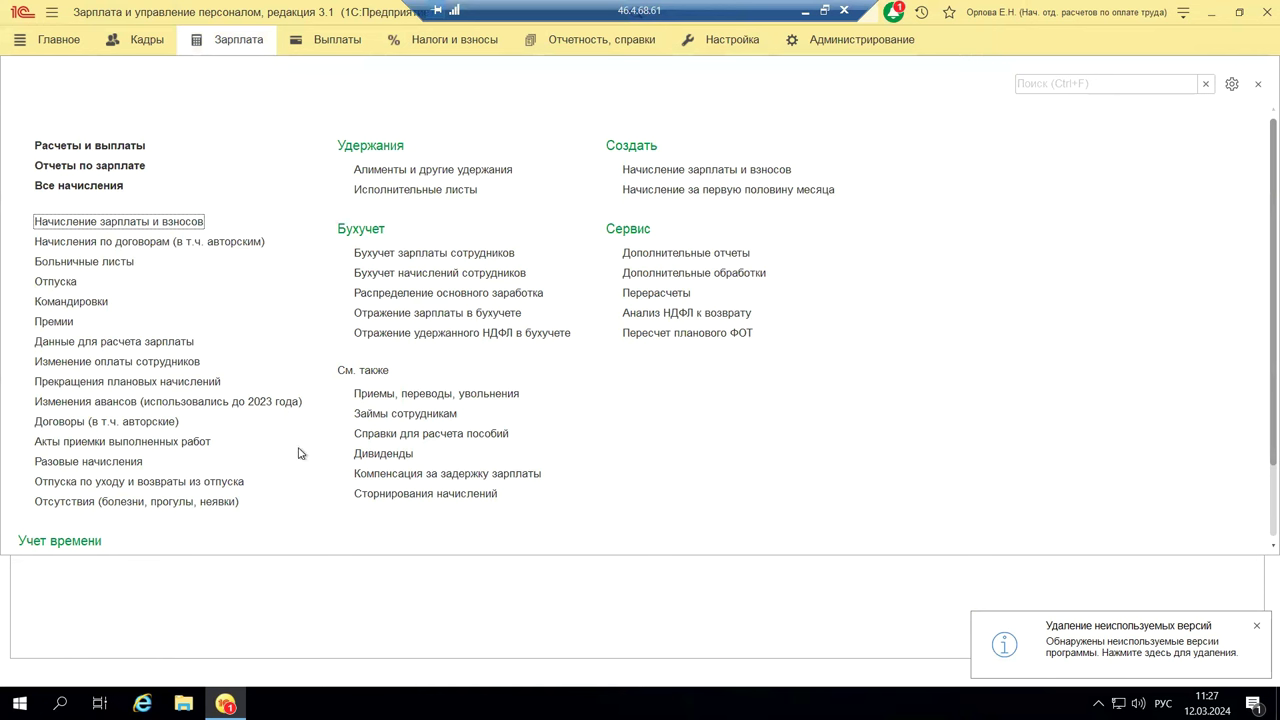
{"action": "left_click", "coordinate": [805, 11]}
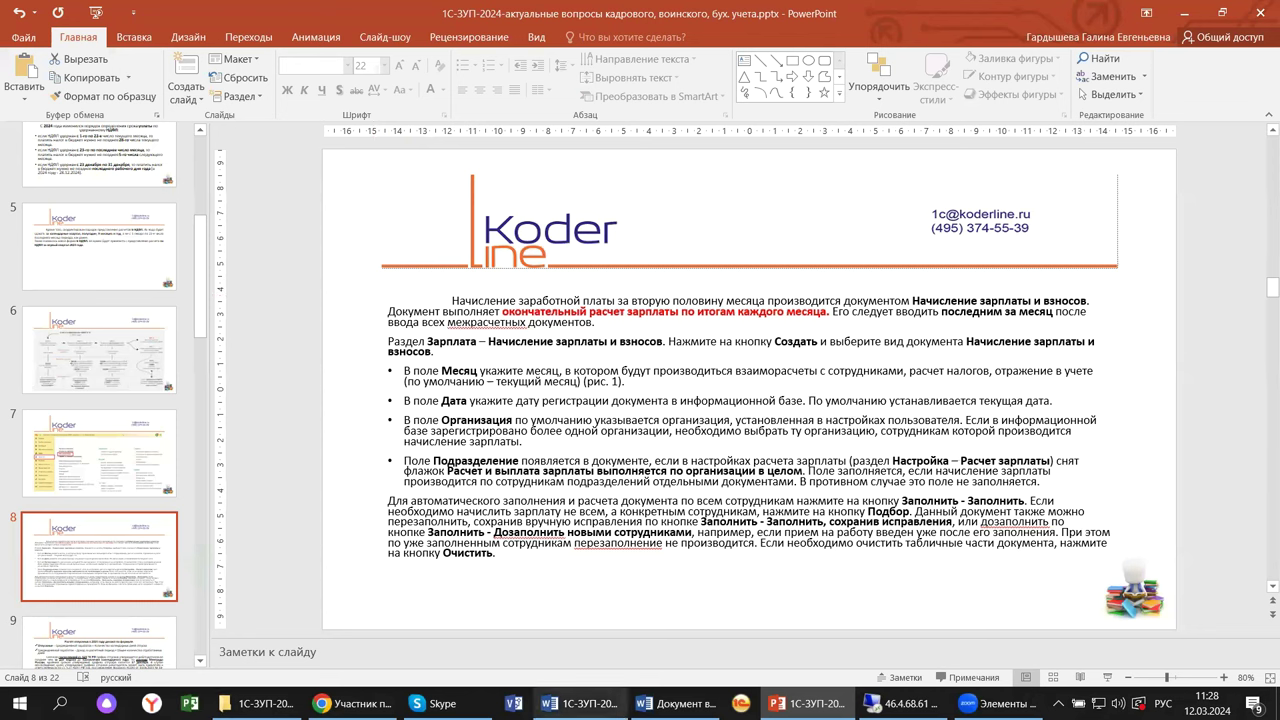
{"action": "mouse_move", "coordinate": [664, 696]}
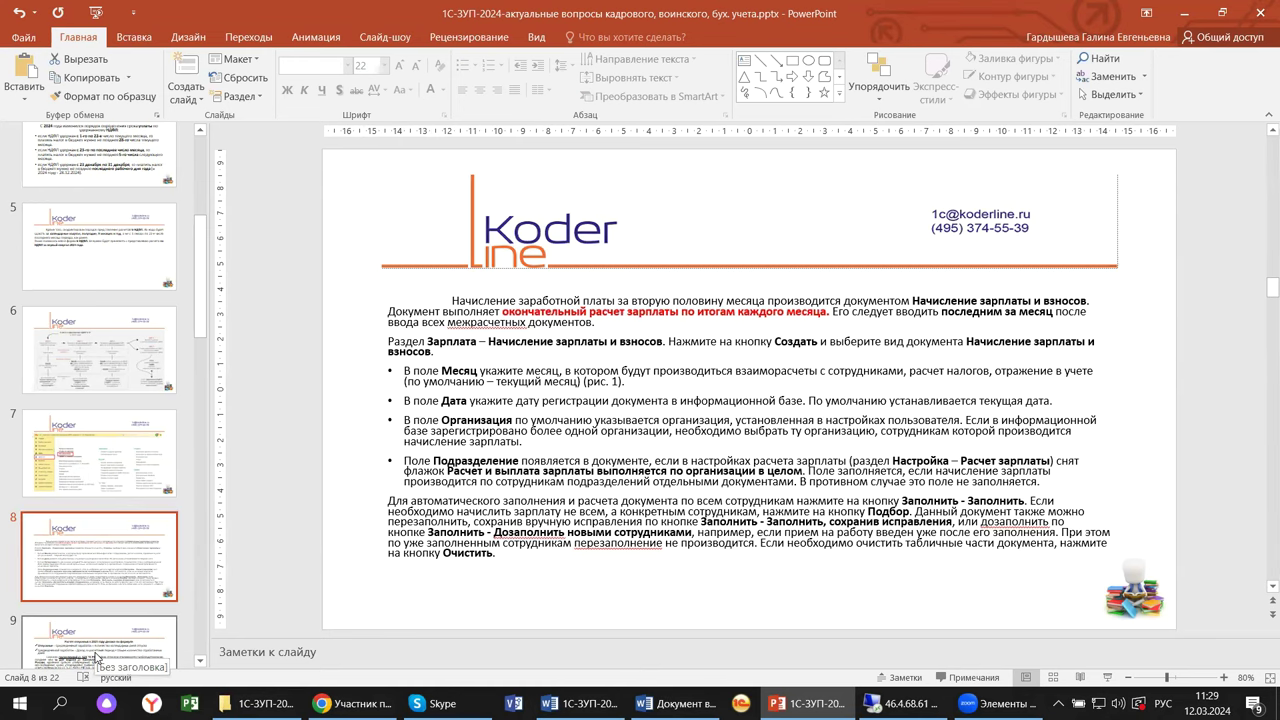
{"action": "left_click", "coordinate": [130, 648]}
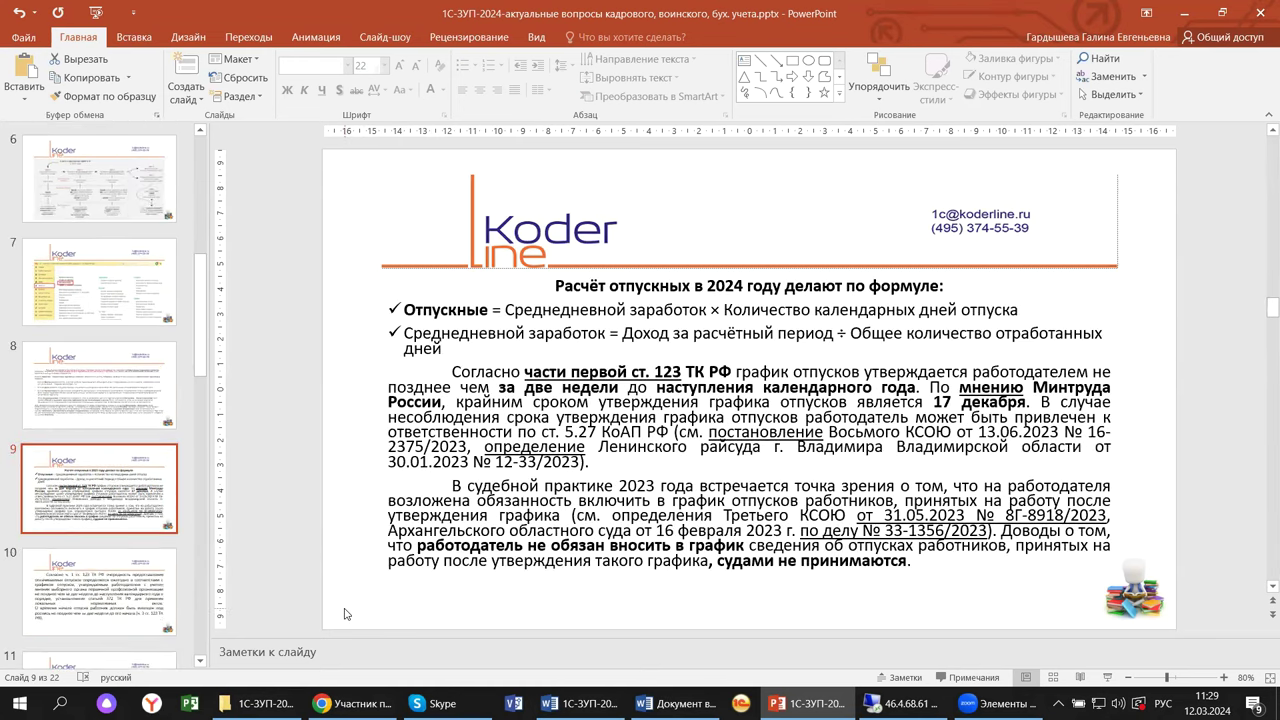
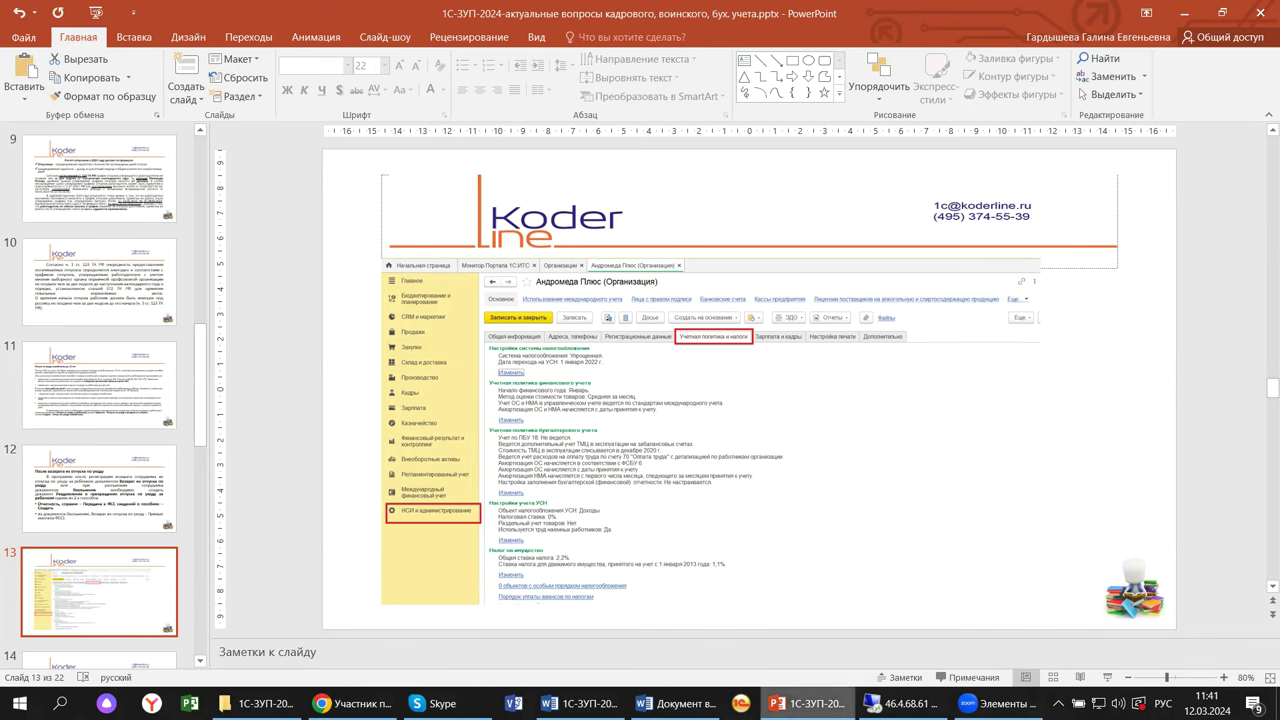
Step: Switch back to the 1C remote session, postpone the Internet-support credentials request and open the list of organizations
{"action": "left_click", "coordinate": [900, 703]}
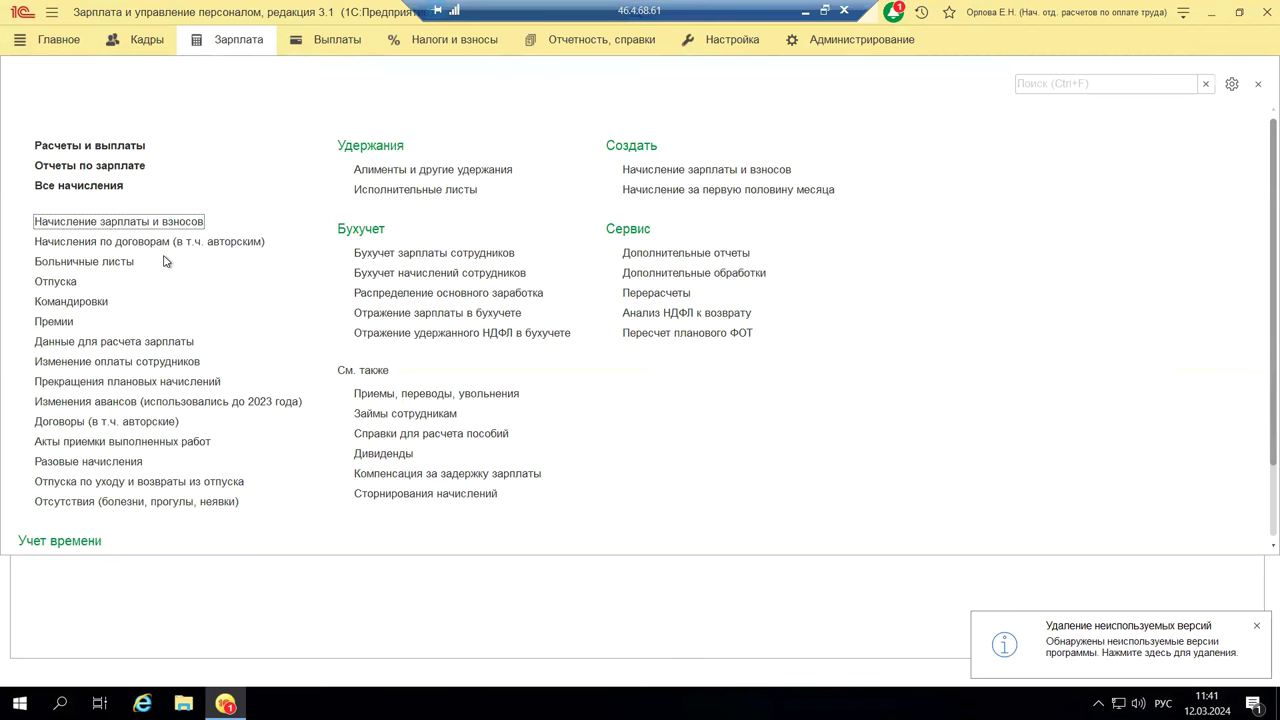
{"action": "left_click", "coordinate": [60, 40]}
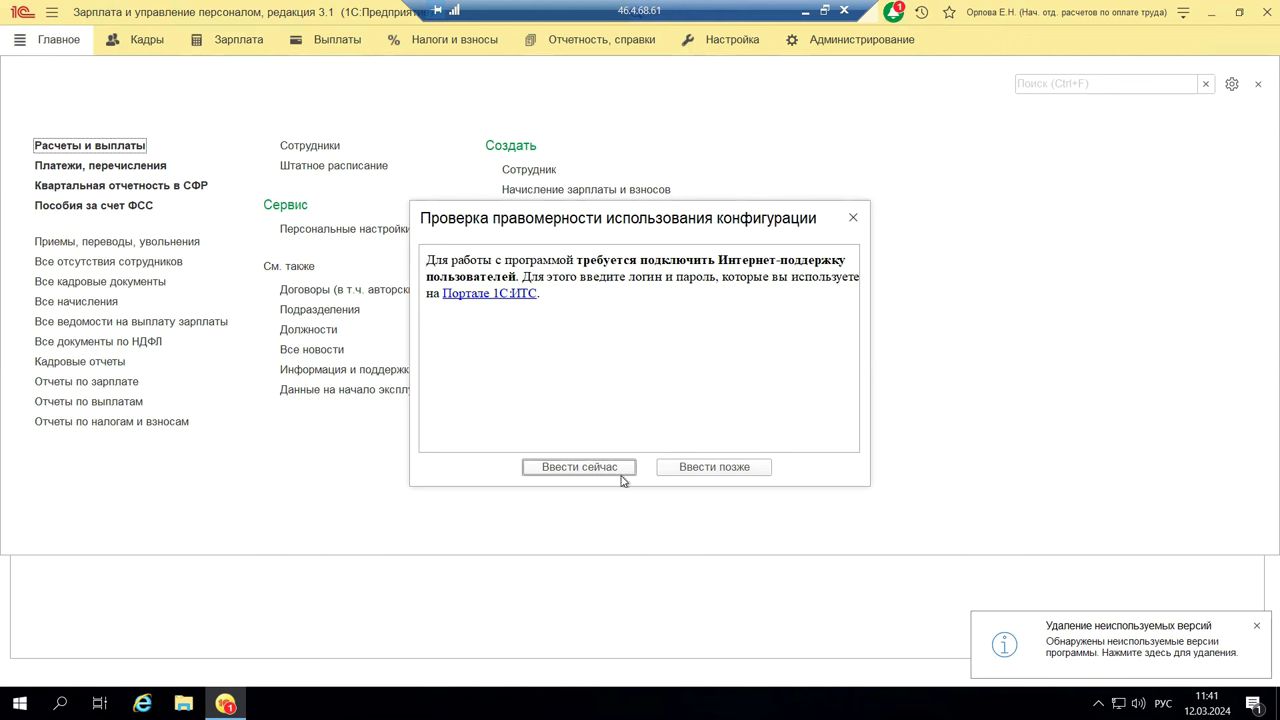
{"action": "left_click", "coordinate": [698, 467]}
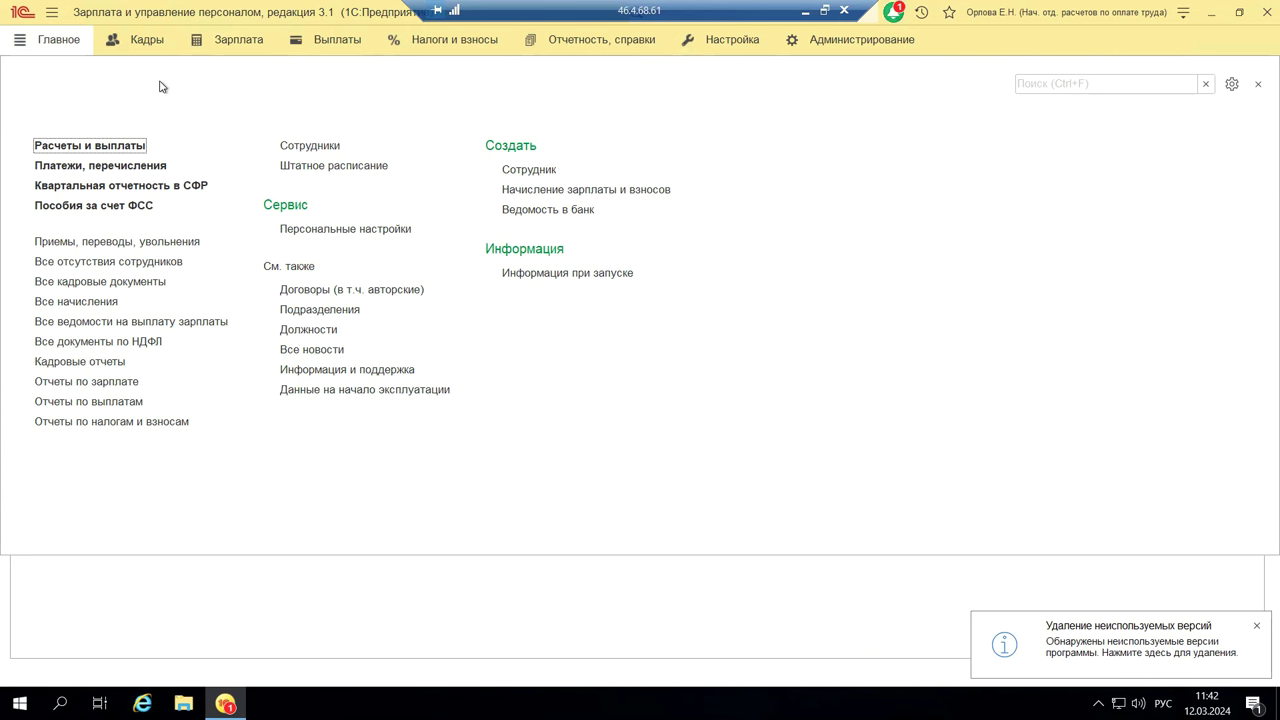
{"action": "left_click", "coordinate": [743, 41]}
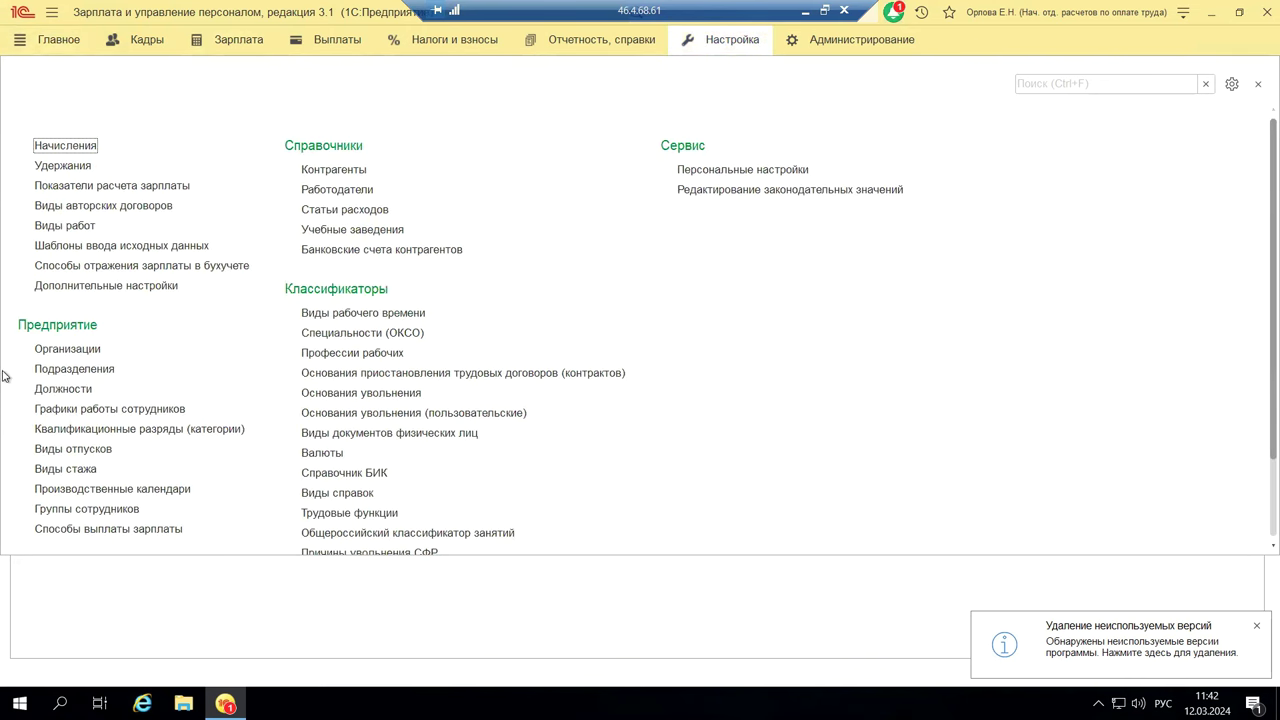
{"action": "left_click", "coordinate": [87, 350]}
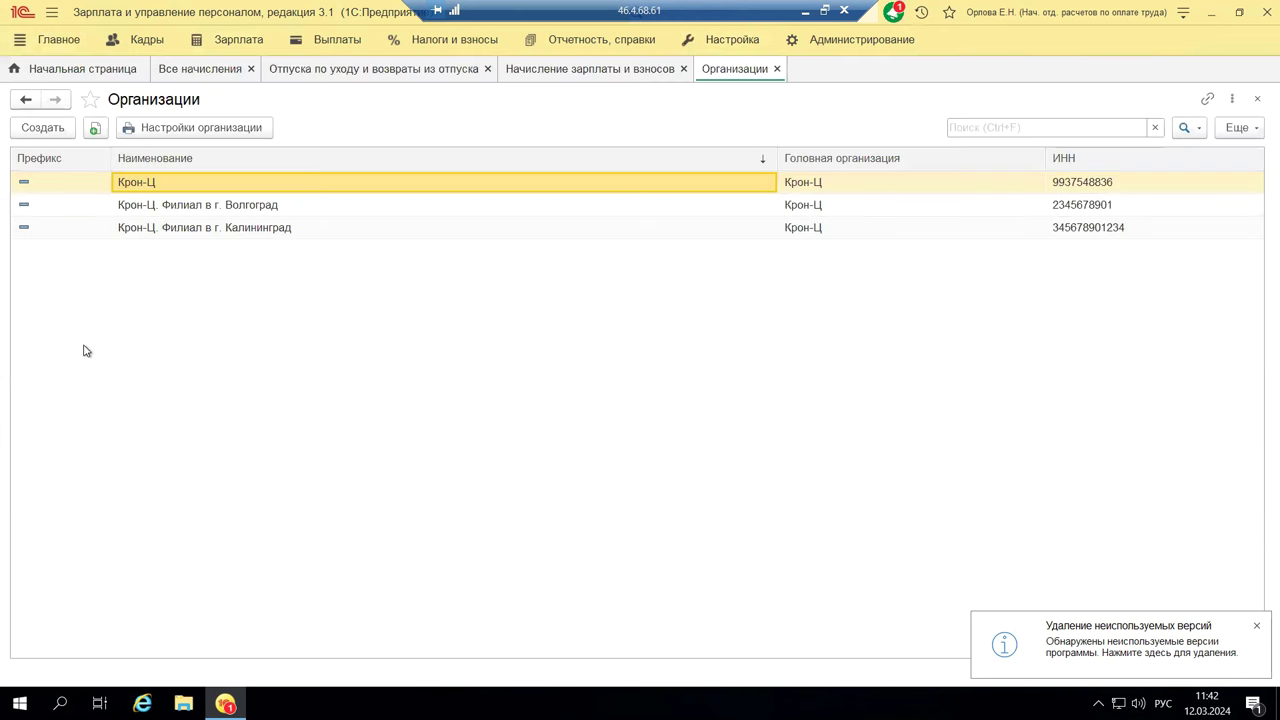
Step: Open the organization card of Крон-Ц and bring up its accounting policy (Учетная политика) settings
{"action": "double_click", "coordinate": [137, 182]}
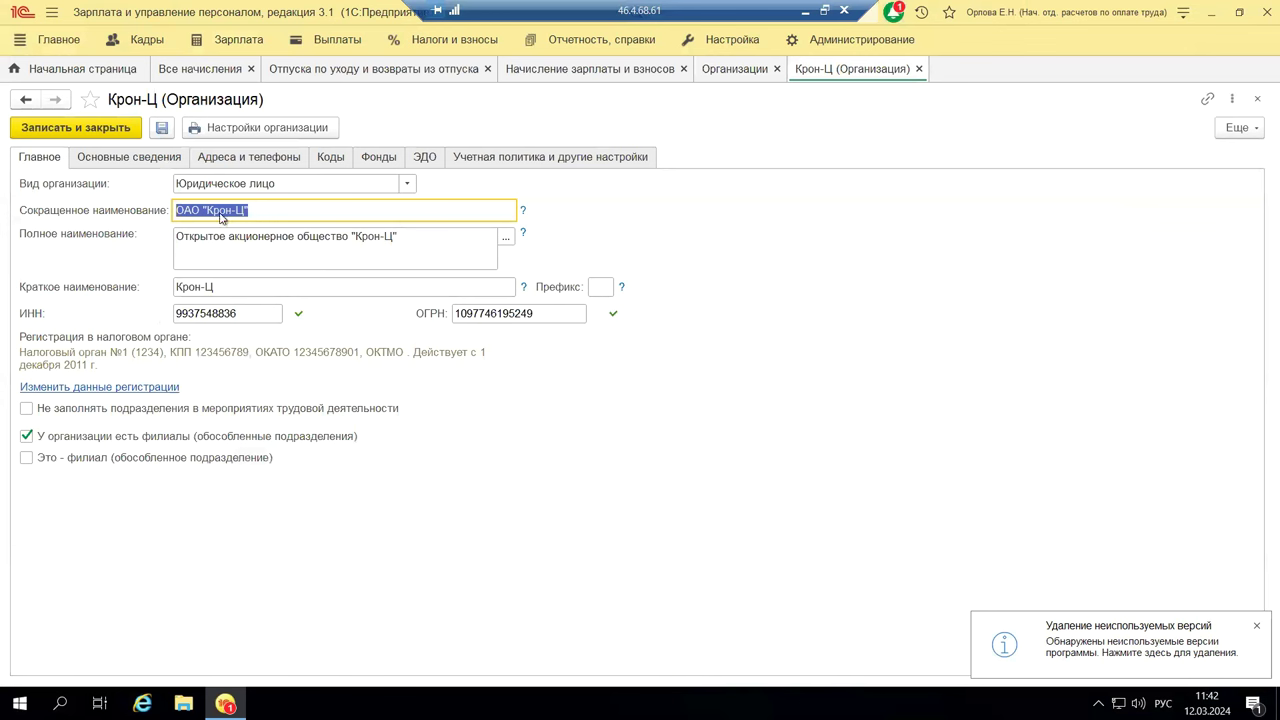
{"action": "left_click", "coordinate": [536, 157]}
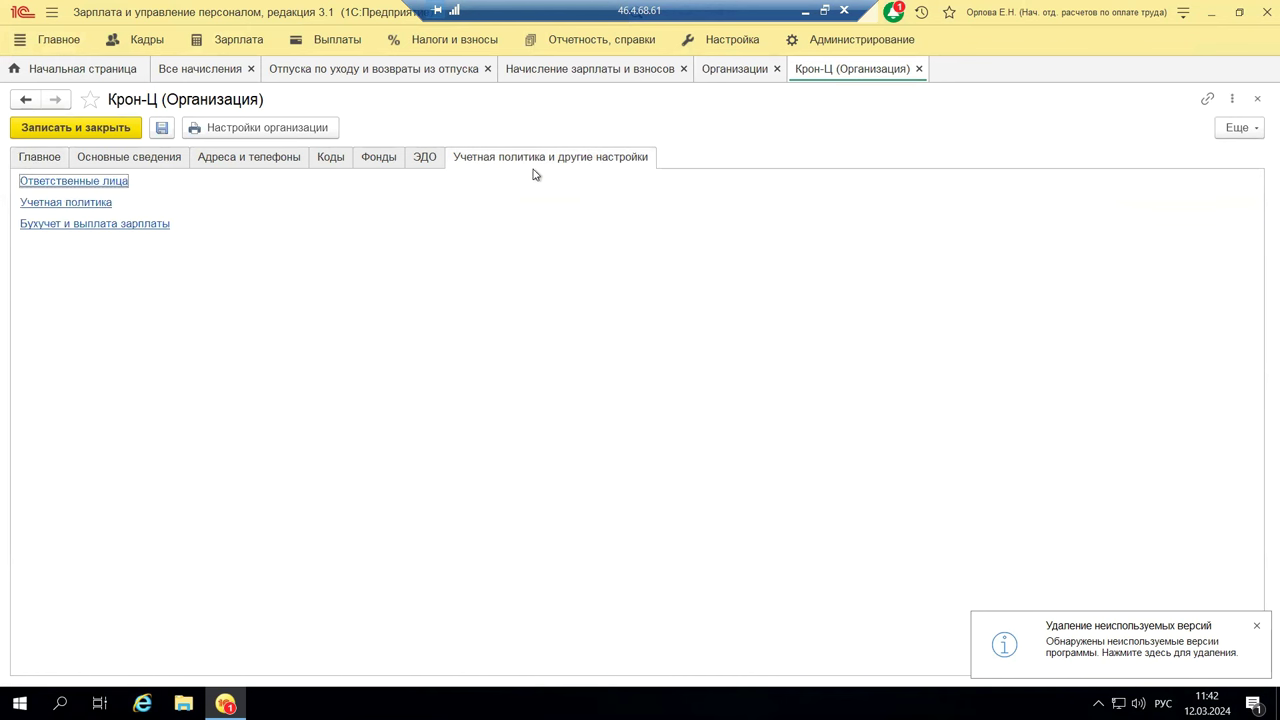
{"action": "left_click", "coordinate": [42, 203]}
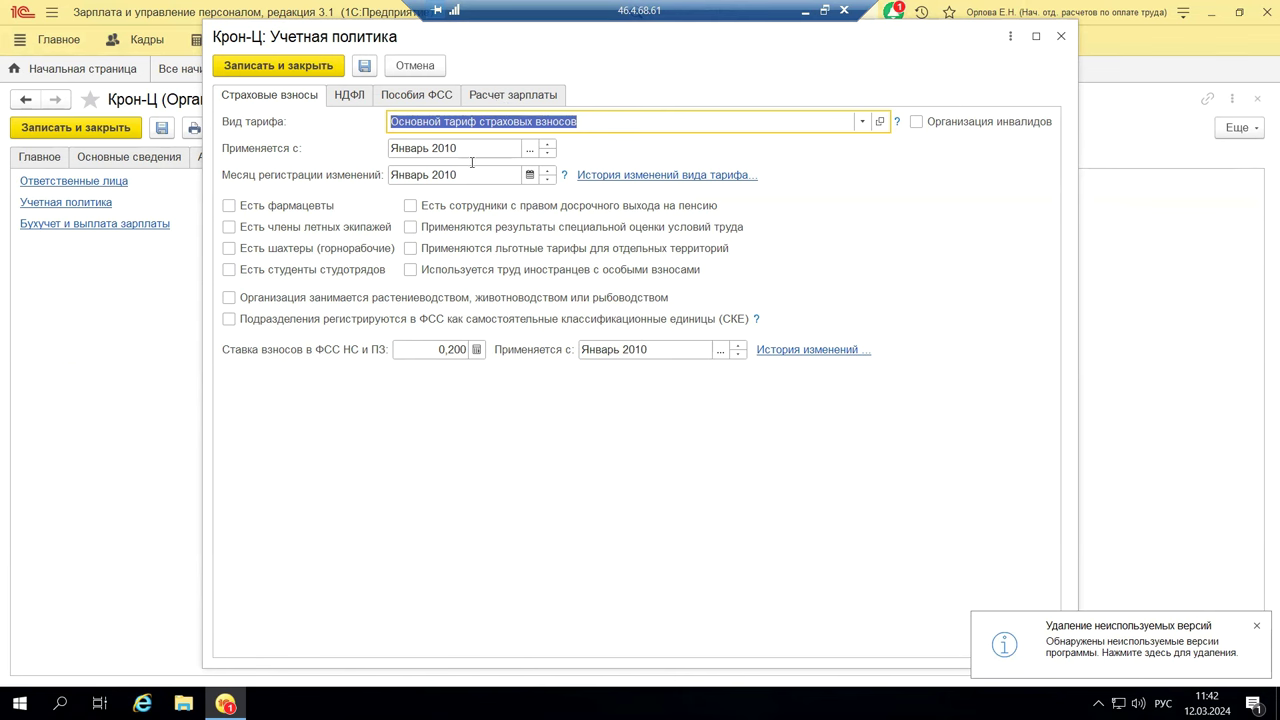
Step: Review the insurance contributions, НДФЛ, expanded ФСС benefits and payroll calculation settings in Крон-Ц's accounting policy, and close it without saving
{"action": "left_click", "coordinate": [345, 97]}
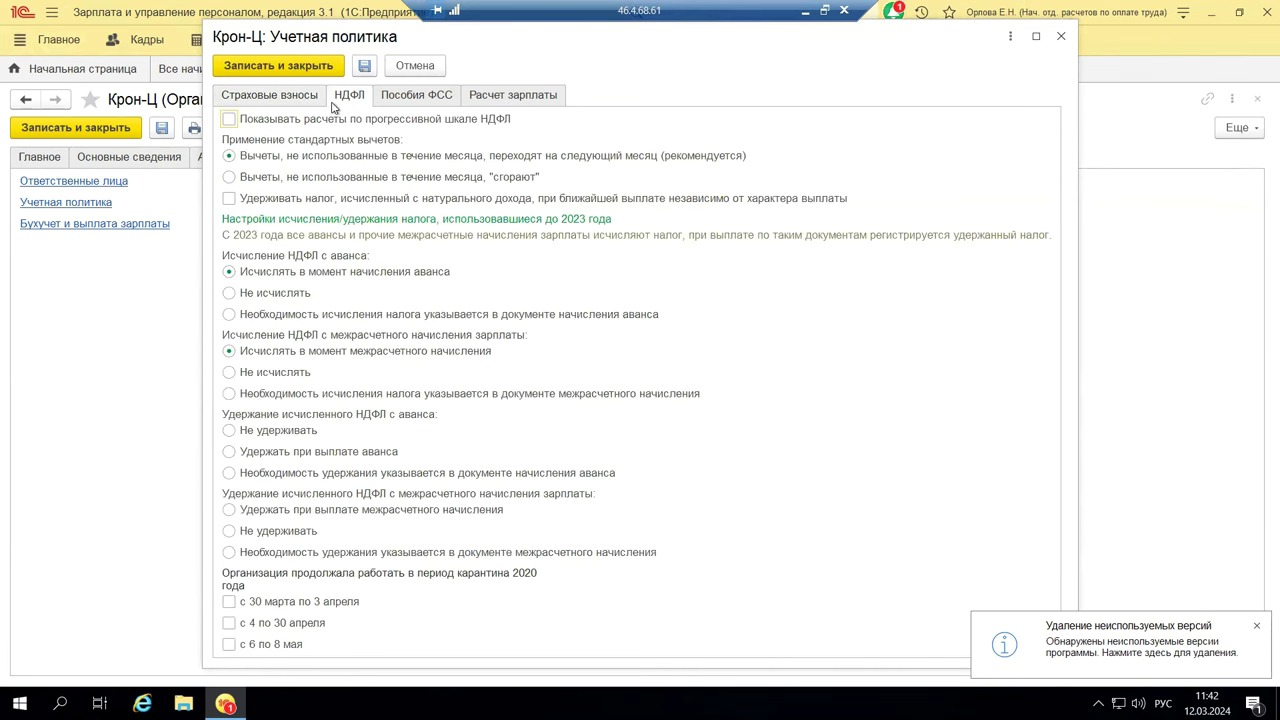
{"action": "left_click", "coordinate": [421, 102]}
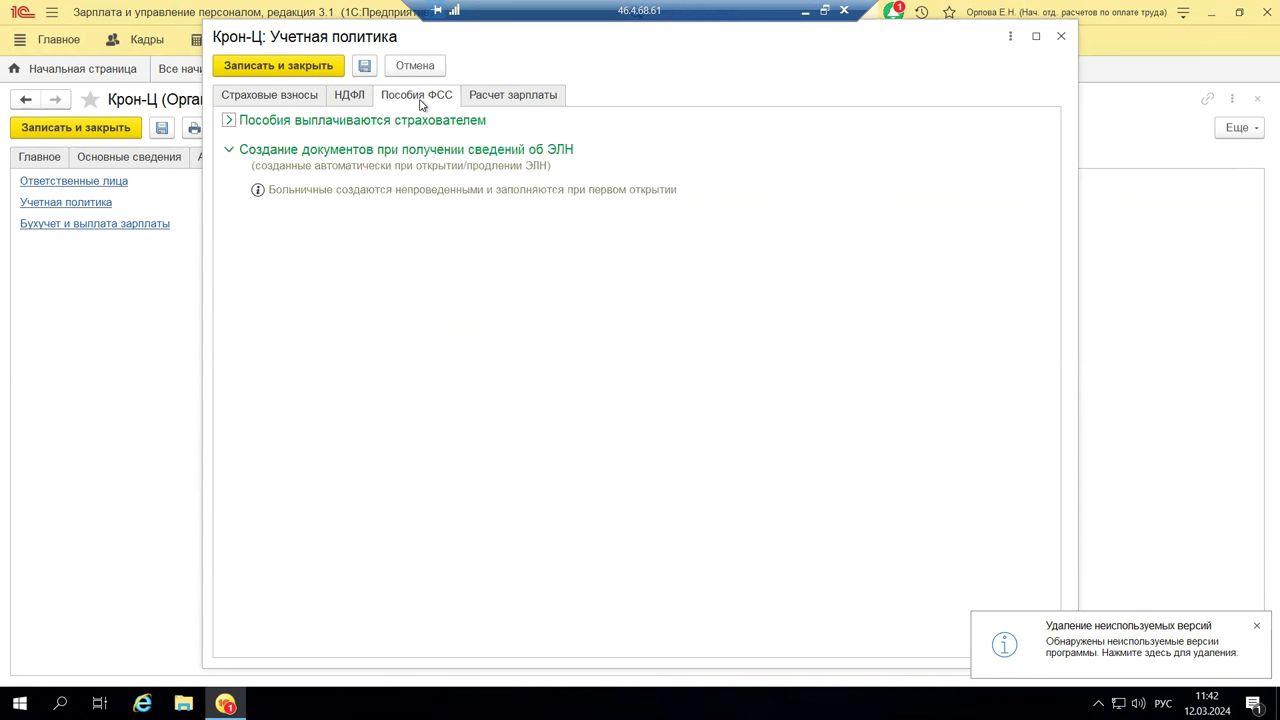
{"action": "left_click", "coordinate": [229, 121]}
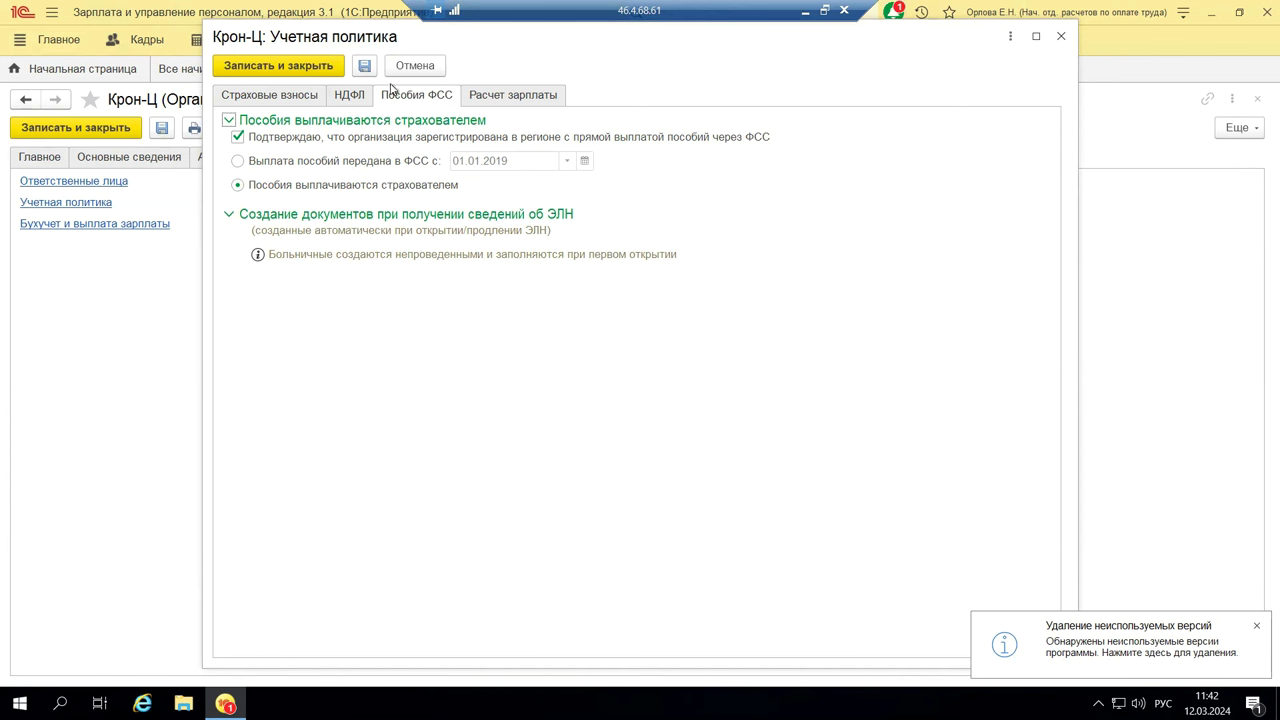
{"action": "left_click", "coordinate": [241, 96]}
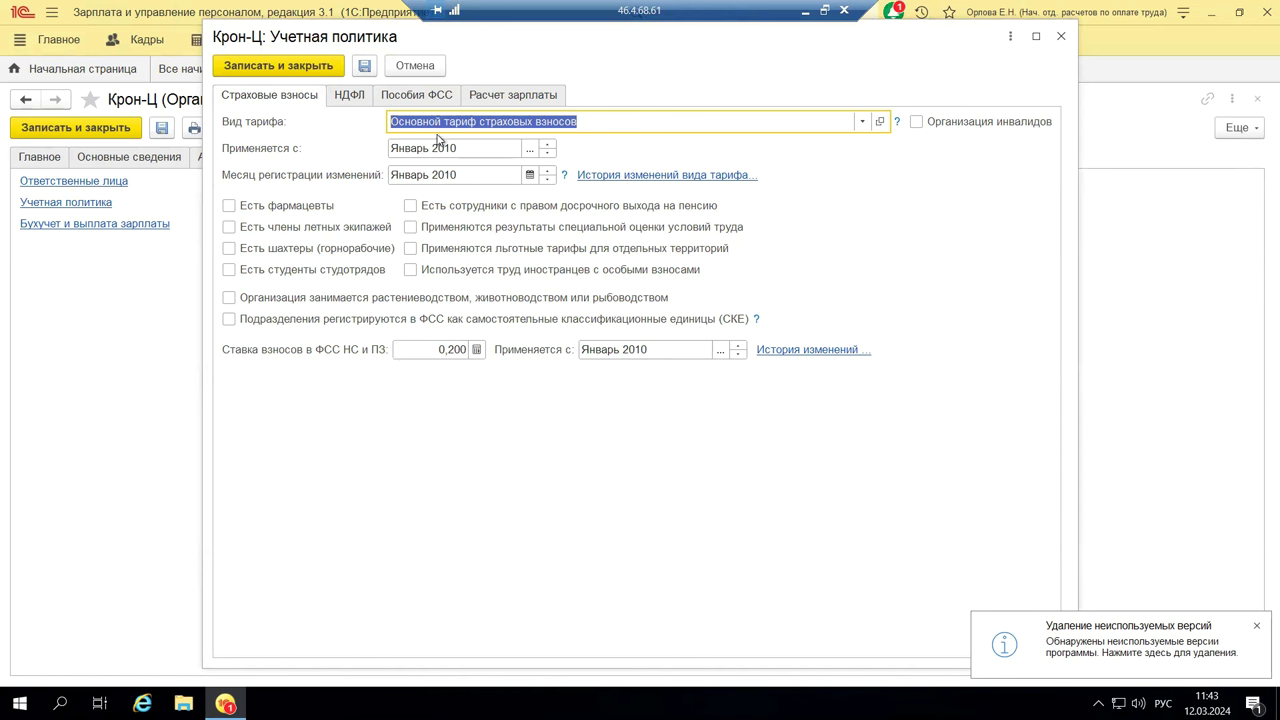
{"action": "left_click", "coordinate": [517, 96]}
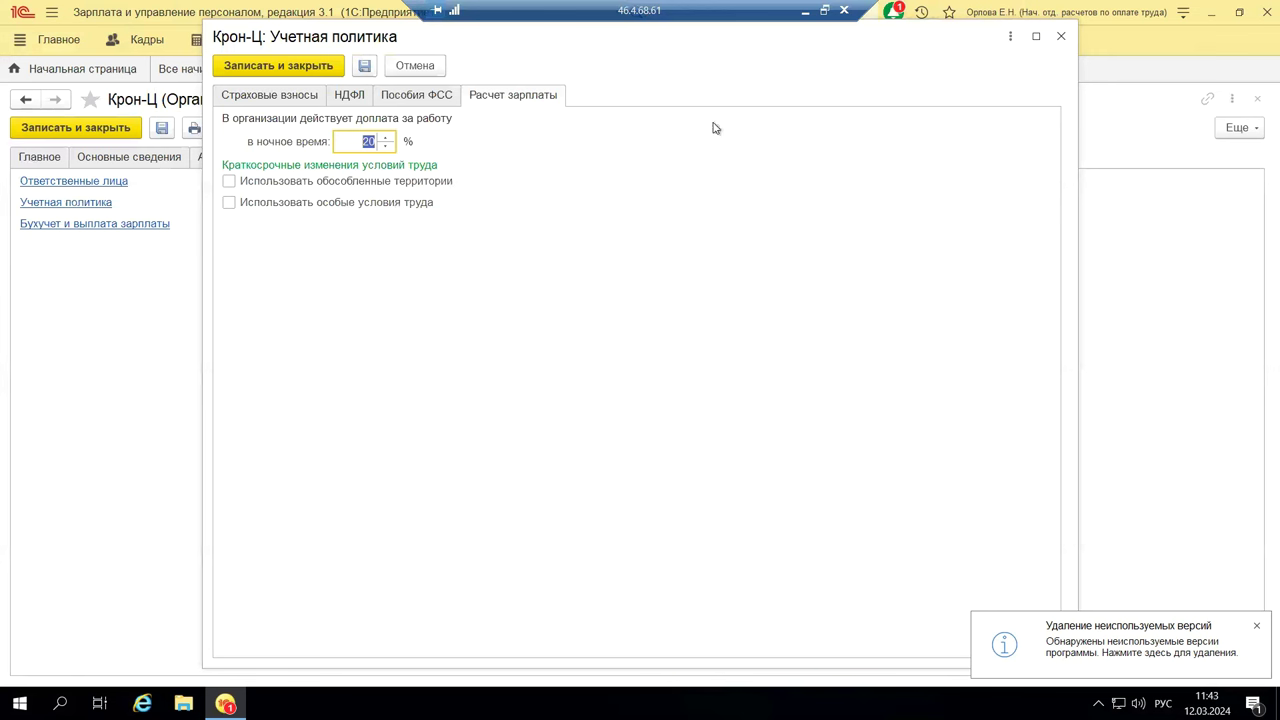
{"action": "left_click", "coordinate": [266, 95]}
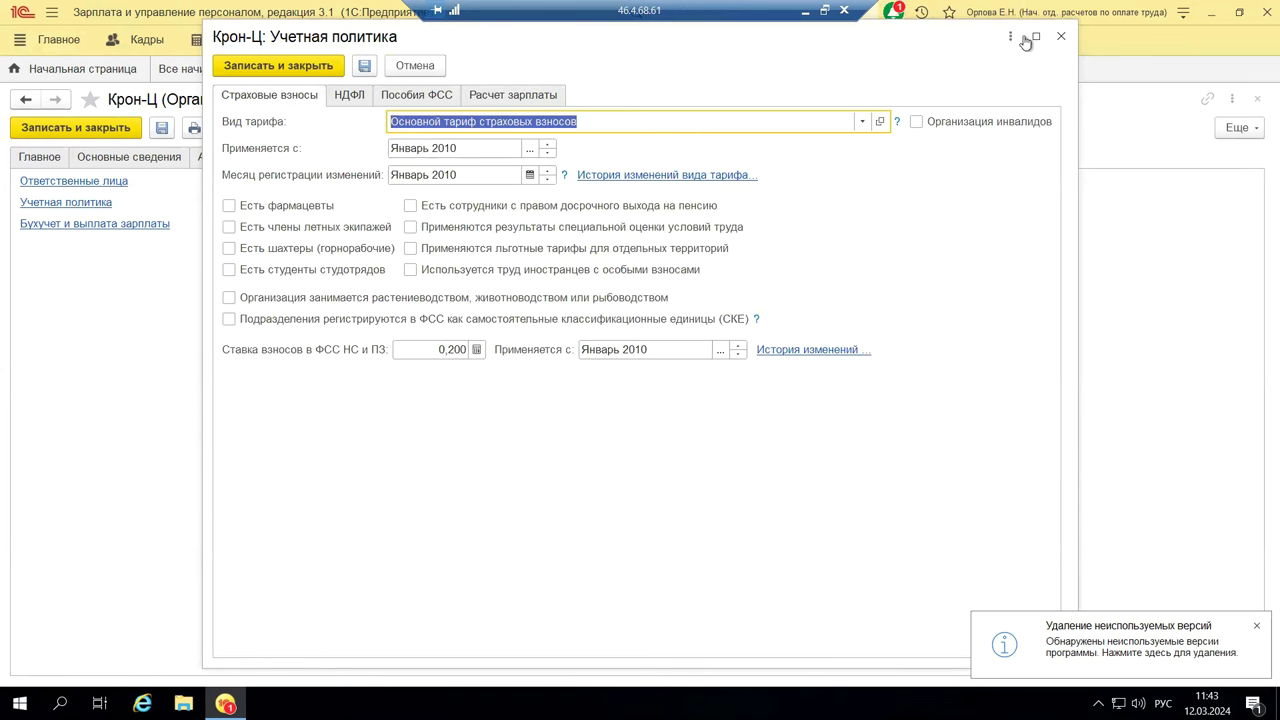
{"action": "left_click", "coordinate": [1063, 37]}
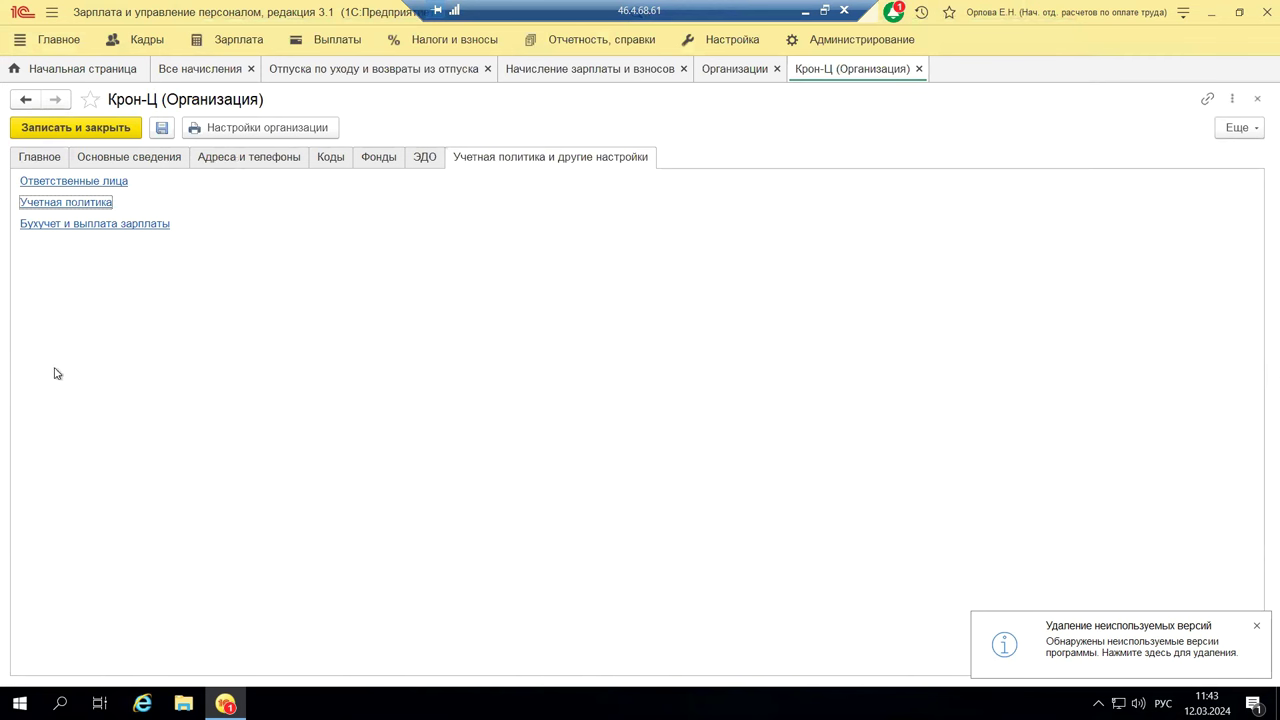
Step: Review Крон-Ц's Бухучет и выплата зарплаты settings, dismiss the Internet-support request, and close the organization card and the organizations list
{"action": "left_click", "coordinate": [70, 227]}
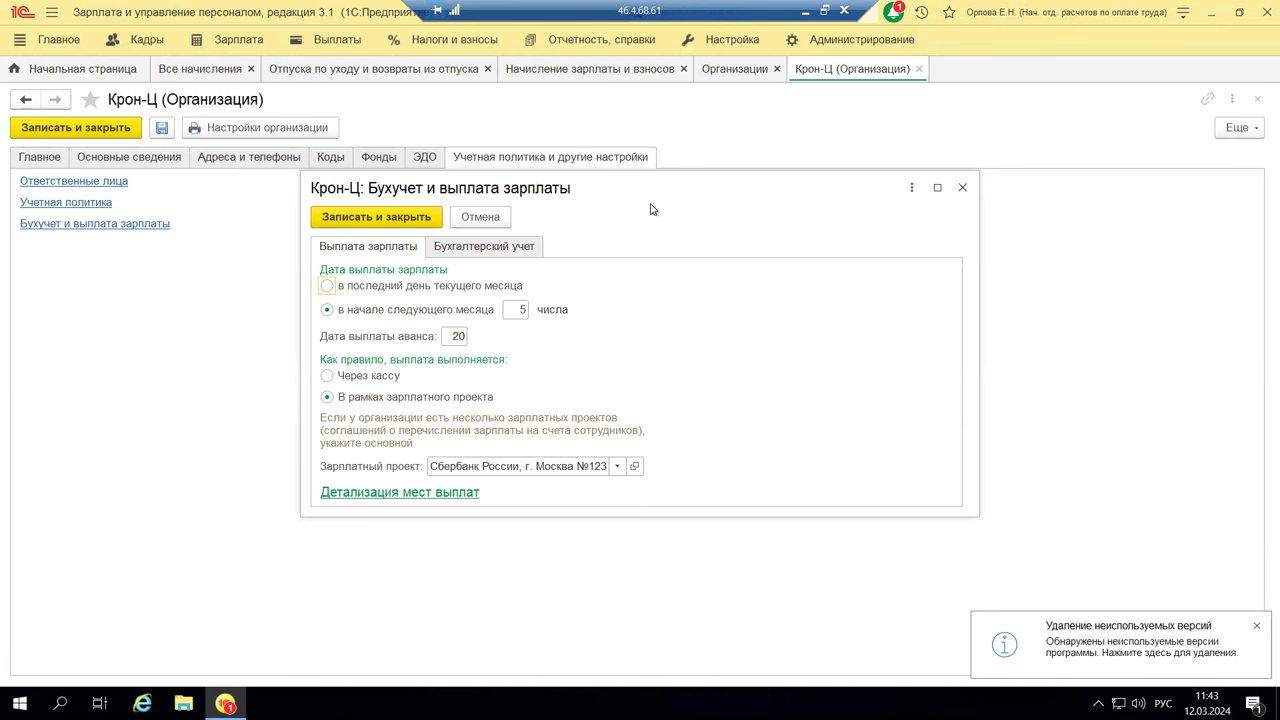
{"action": "left_click", "coordinate": [966, 192]}
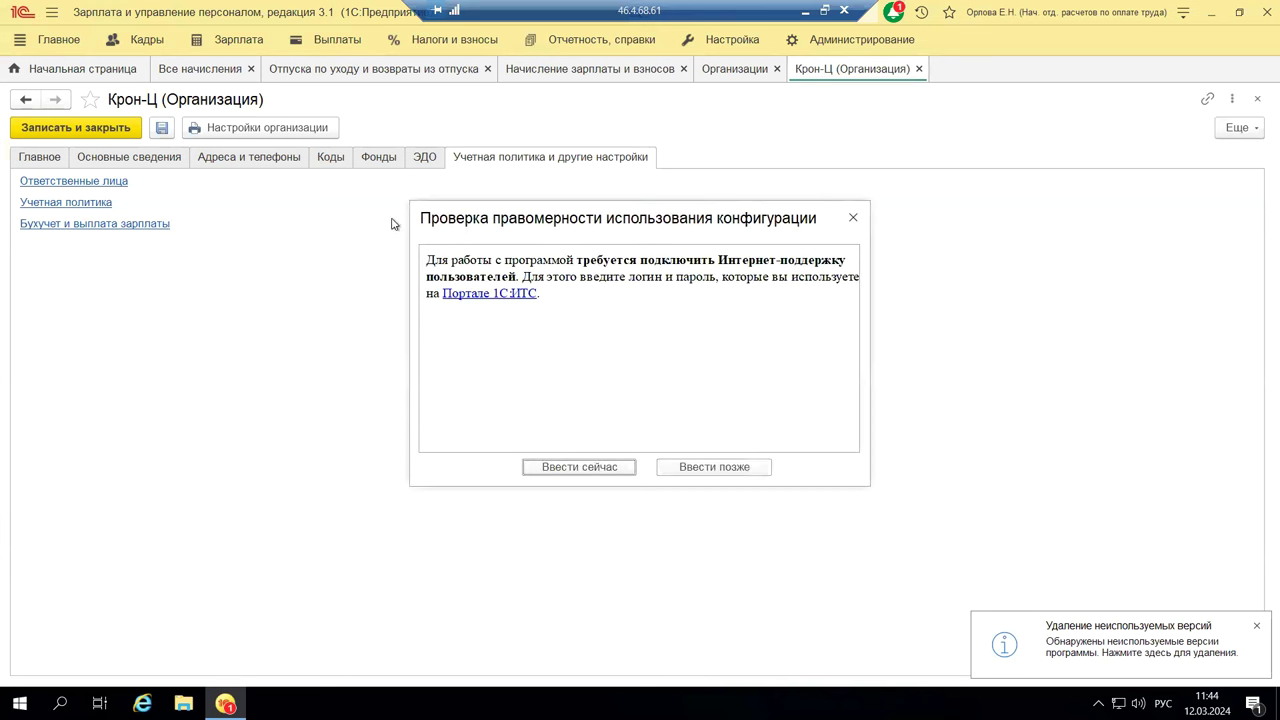
{"action": "left_click", "coordinate": [853, 218]}
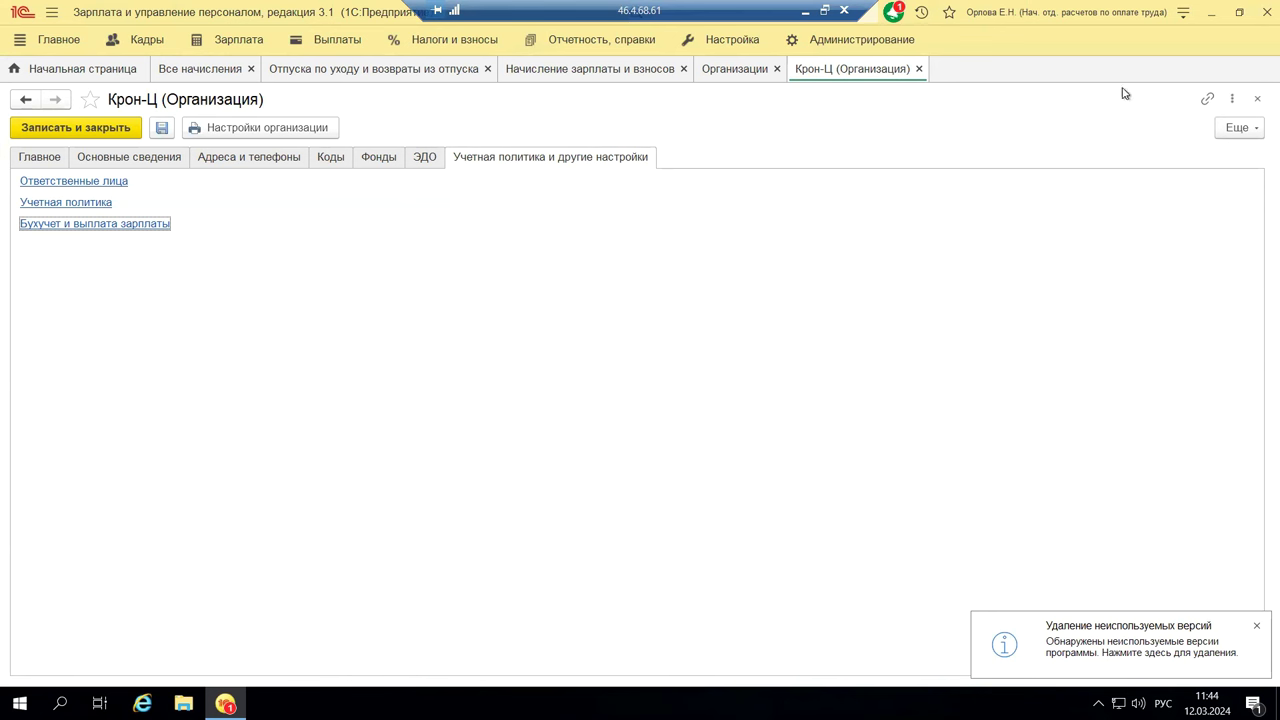
{"action": "left_click", "coordinate": [919, 69]}
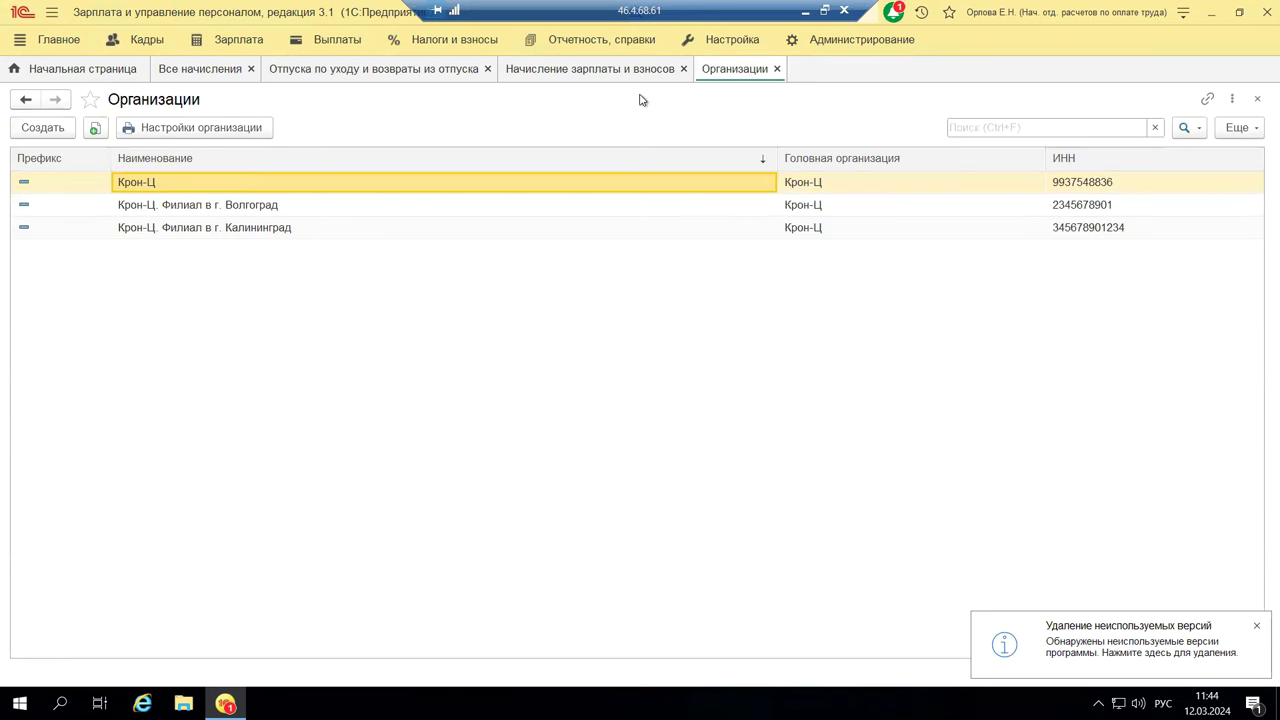
{"action": "left_click", "coordinate": [776, 69]}
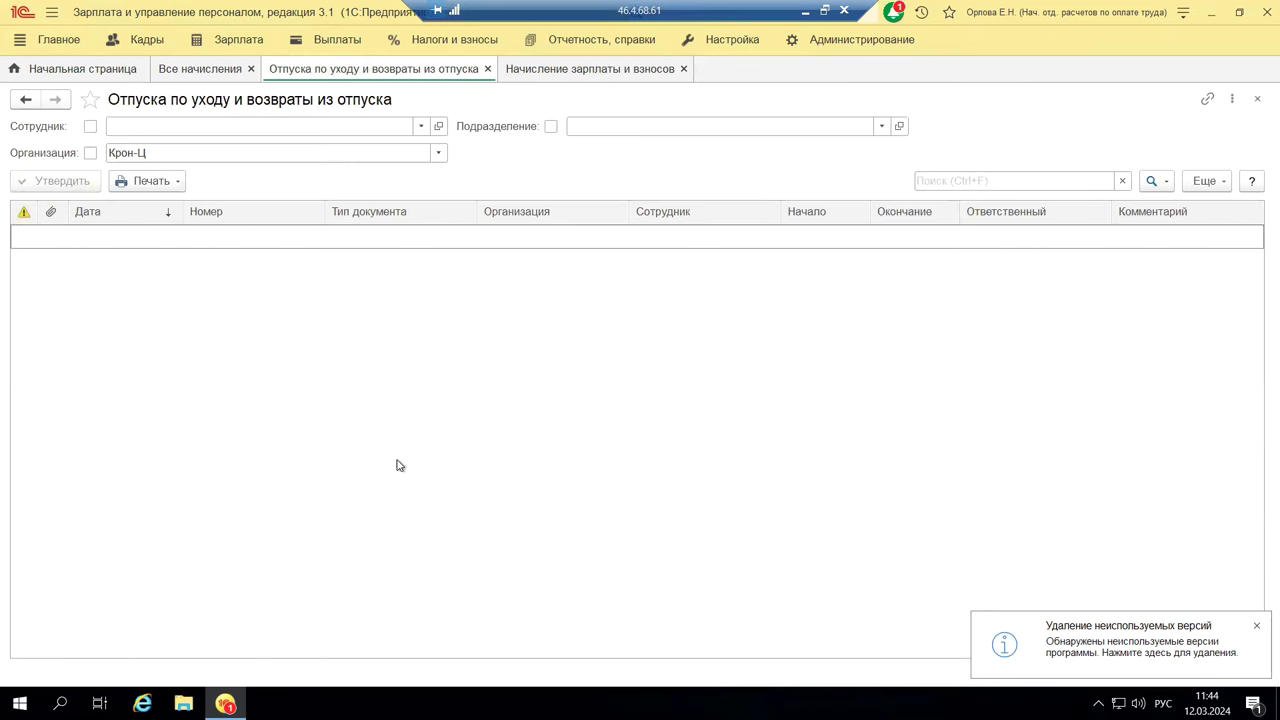
Step: Switch to the PowerPoint presentation and look over slide 13 on accounting policy settings and the slides following it
{"action": "left_click", "coordinate": [805, 15]}
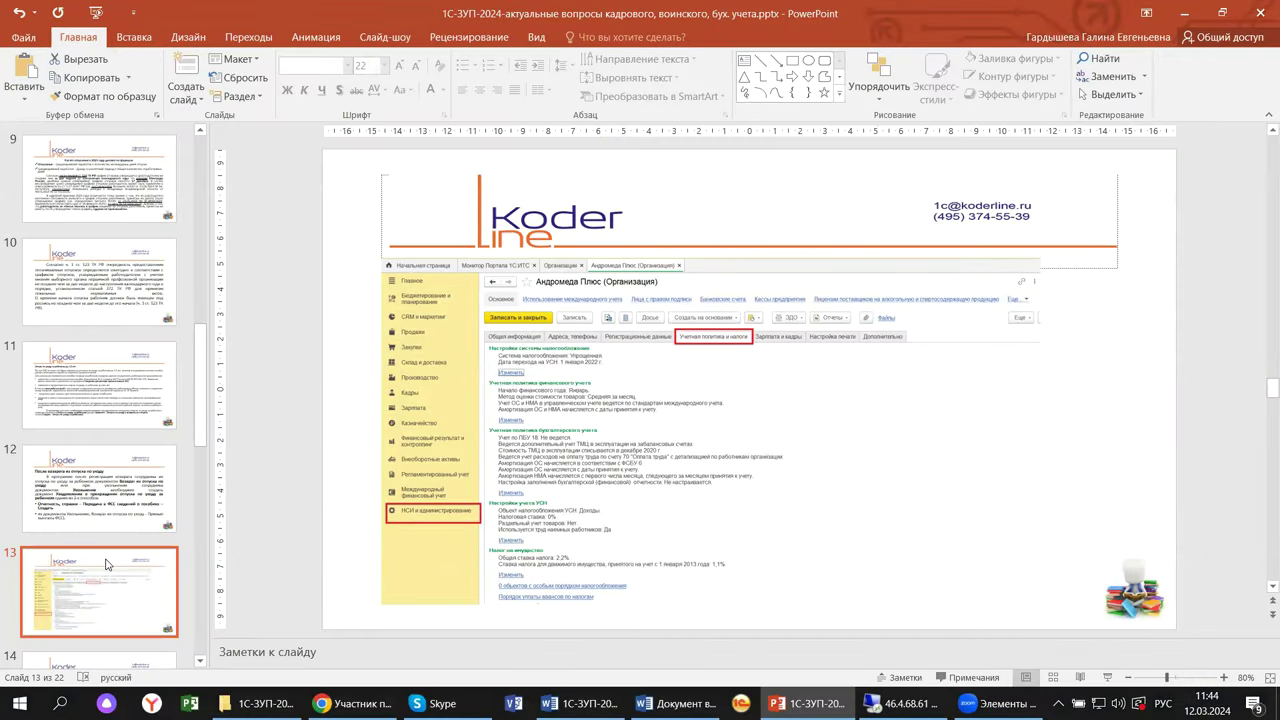
{"action": "scroll", "coordinate": [108, 560], "scroll_direction": "down", "scroll_amount": 4}
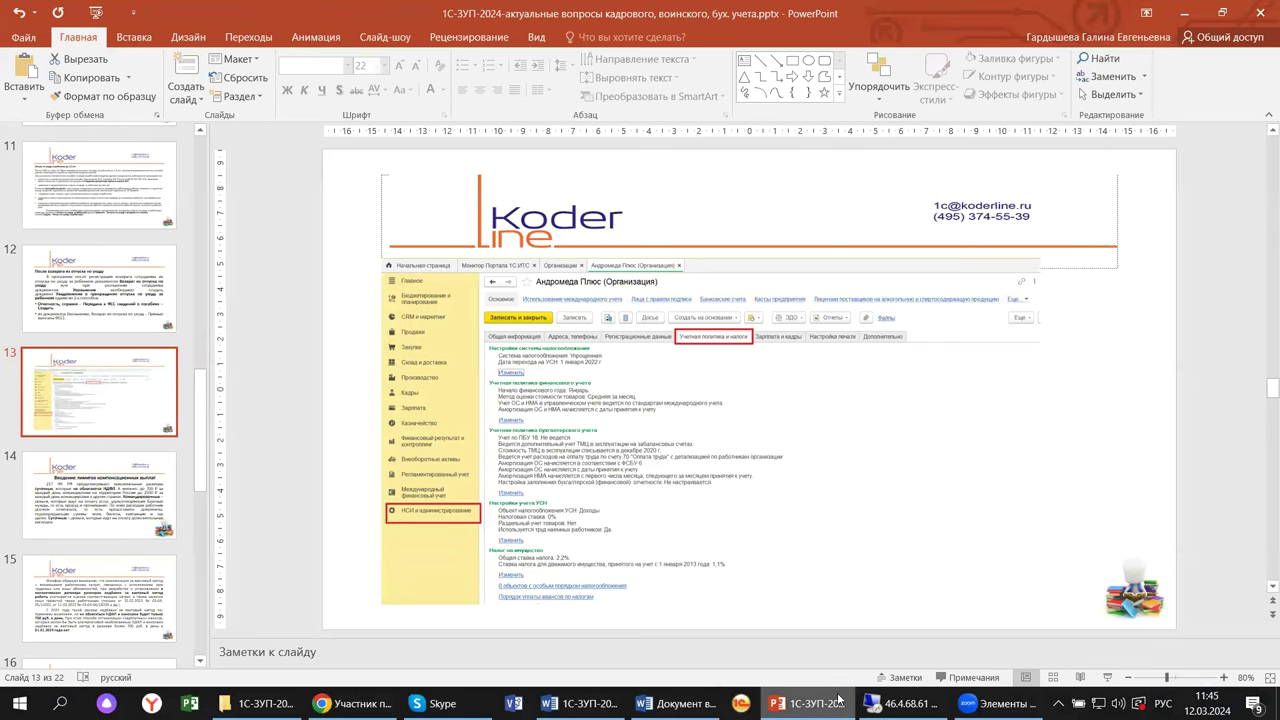
Step: Switch back to the 1C remote session, examine the payroll list Отсутствия (болезни, прогулы, неявки) with its row commands and employee filter, and close it
{"action": "left_click", "coordinate": [897, 703]}
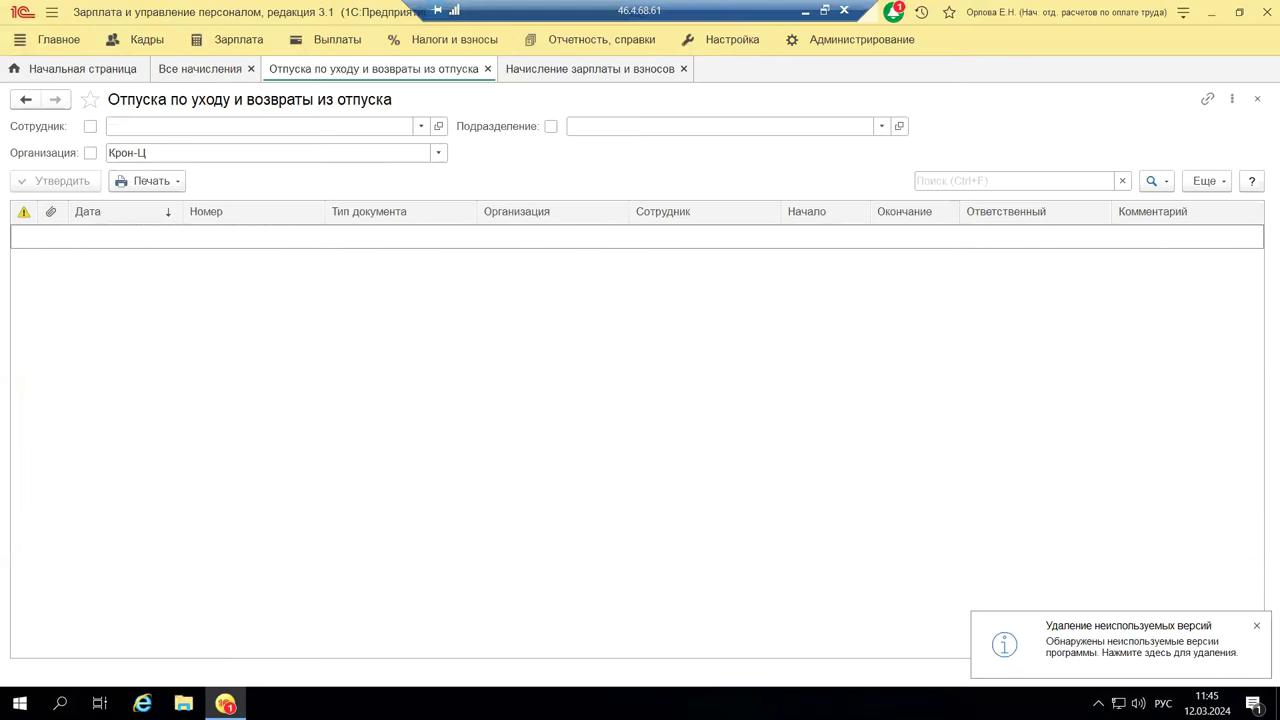
{"action": "left_click", "coordinate": [238, 38]}
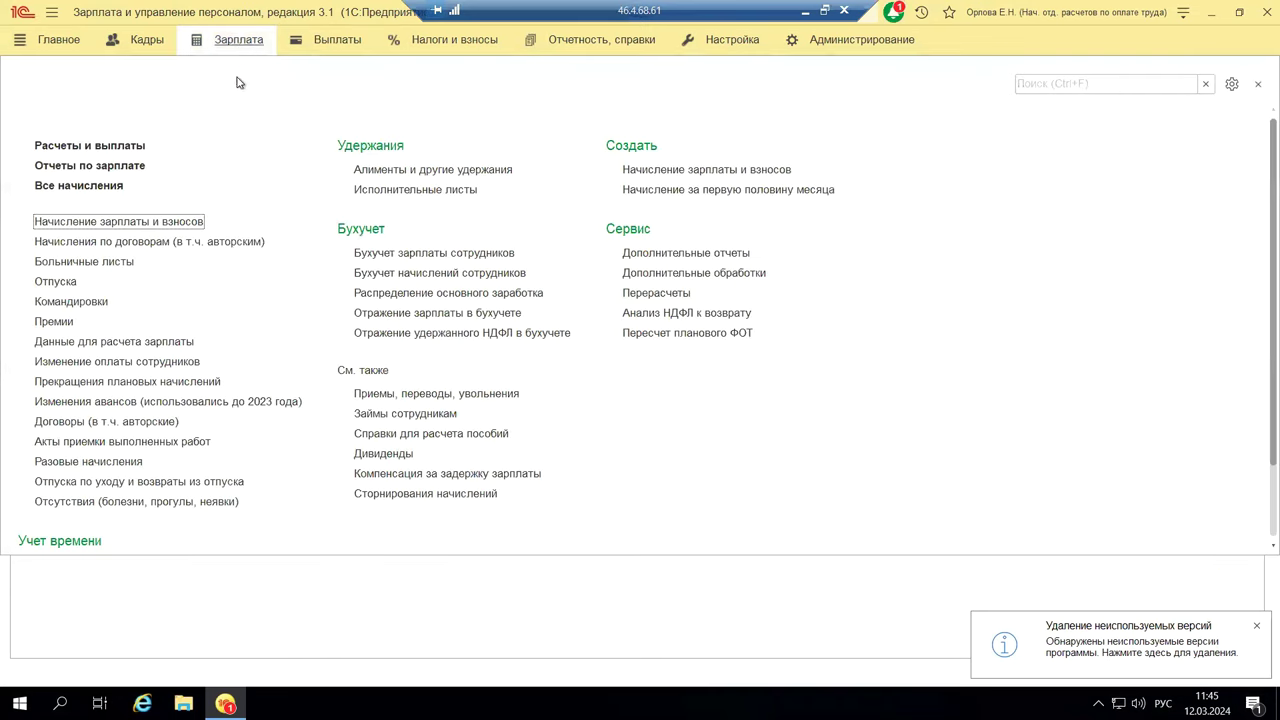
{"action": "left_click", "coordinate": [107, 504]}
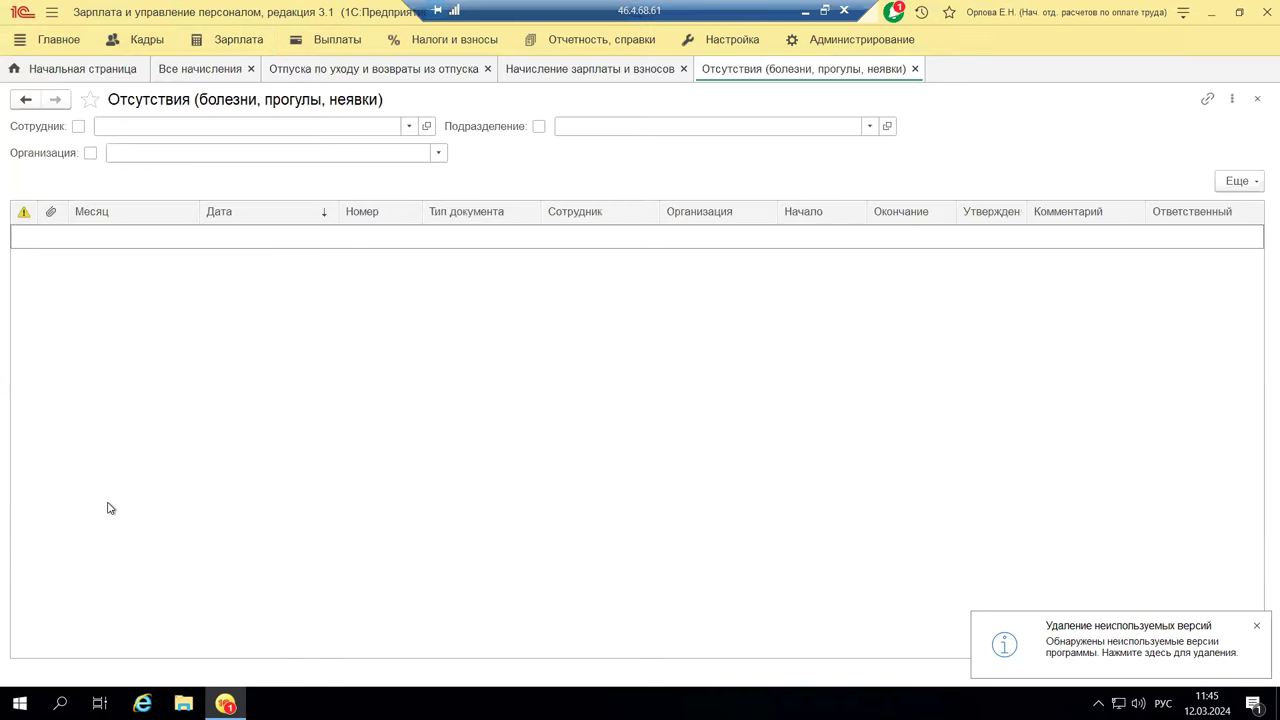
{"action": "right_click", "coordinate": [46, 228]}
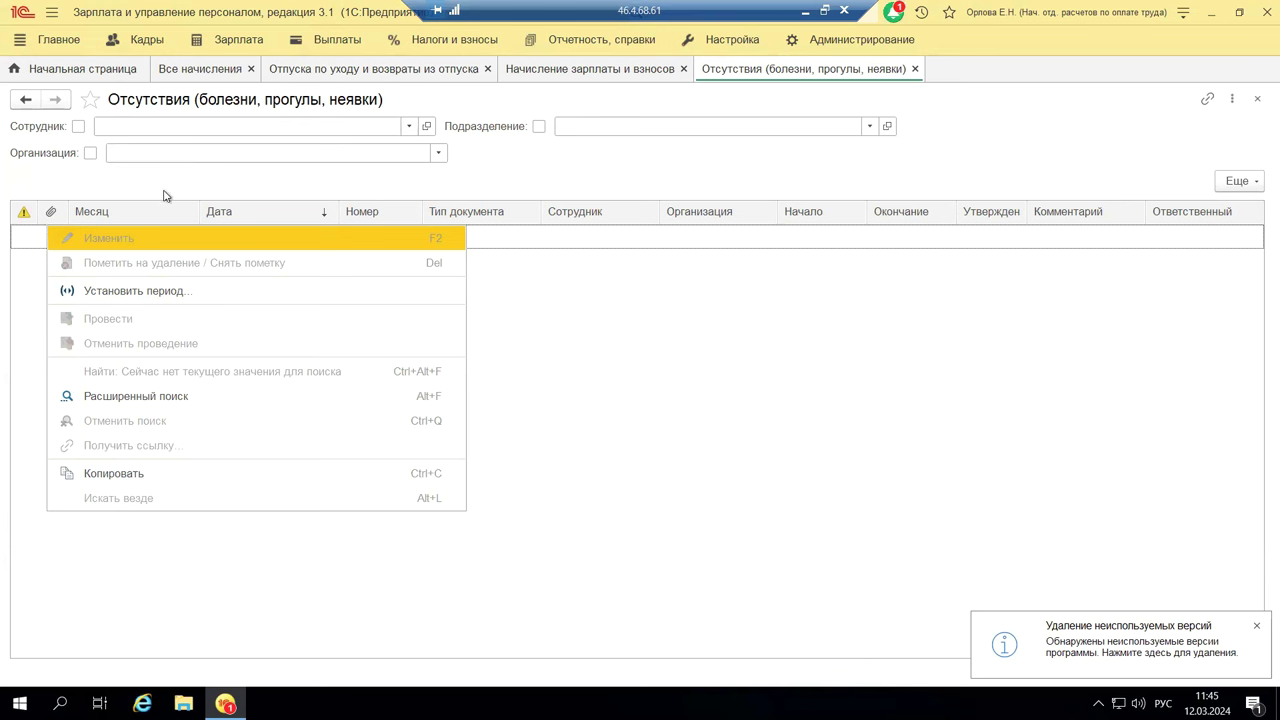
{"action": "left_click", "coordinate": [113, 124]}
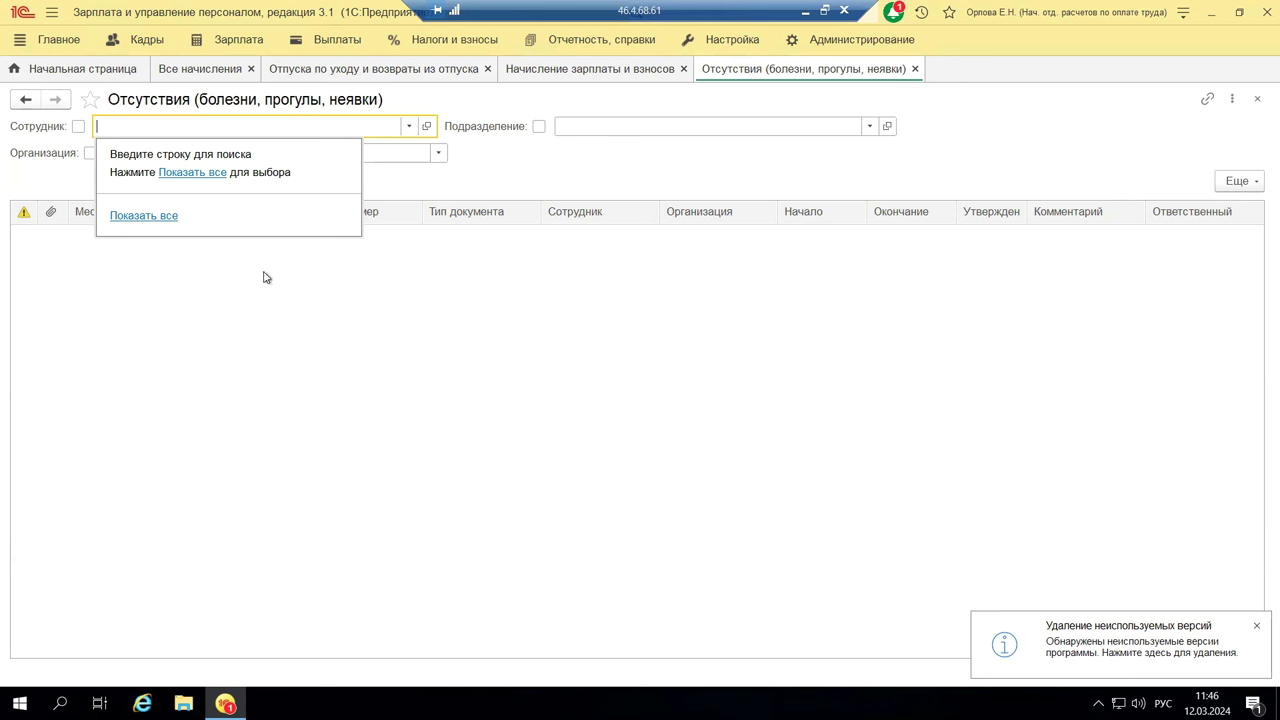
{"action": "left_click", "coordinate": [405, 193]}
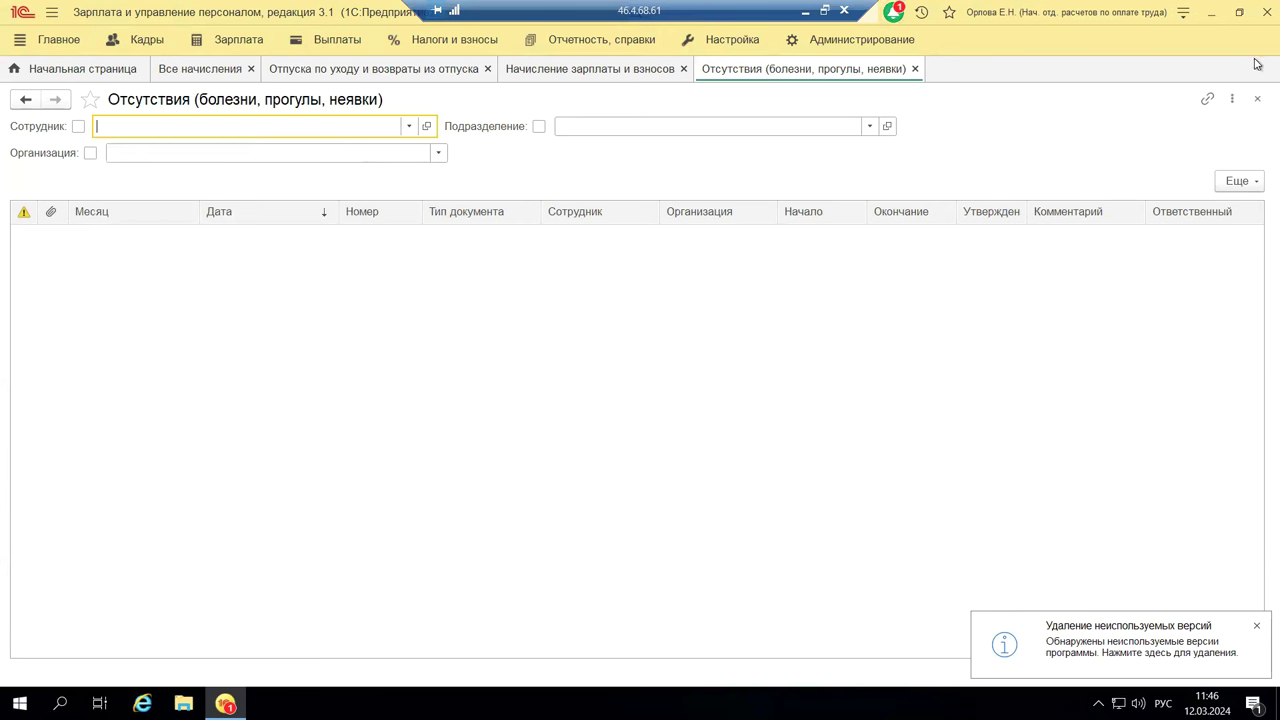
{"action": "left_click", "coordinate": [1257, 98]}
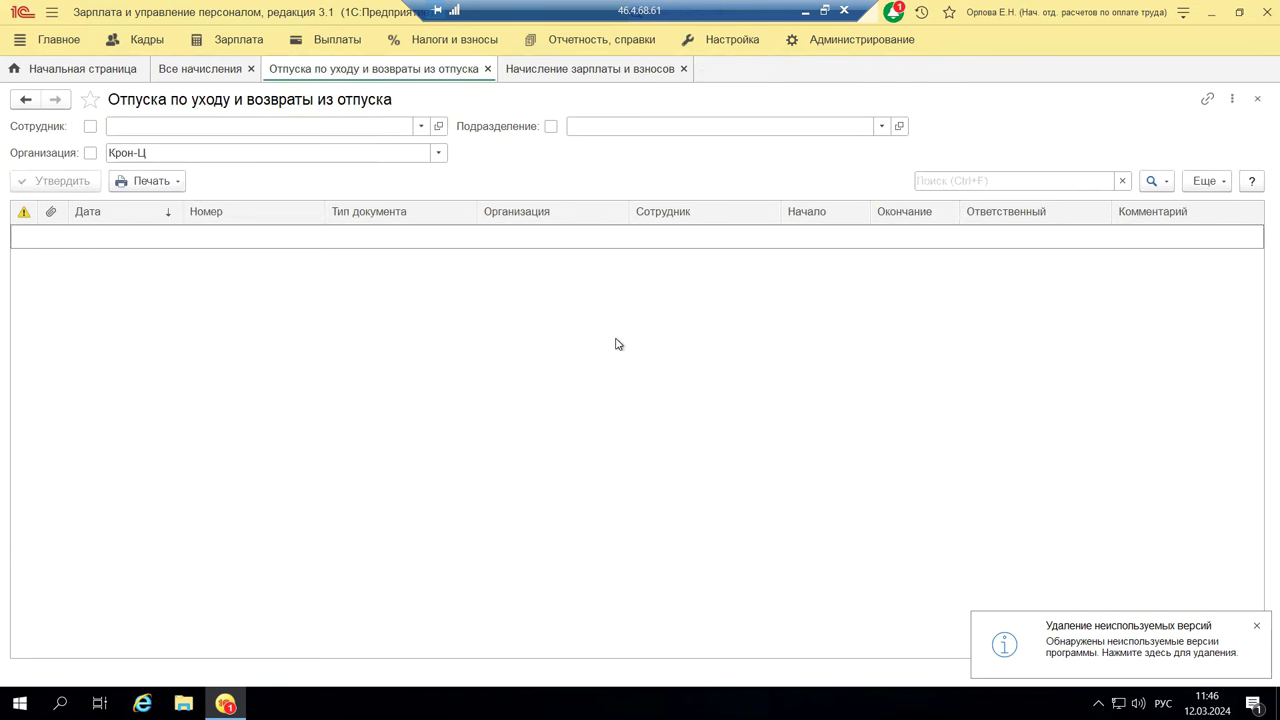